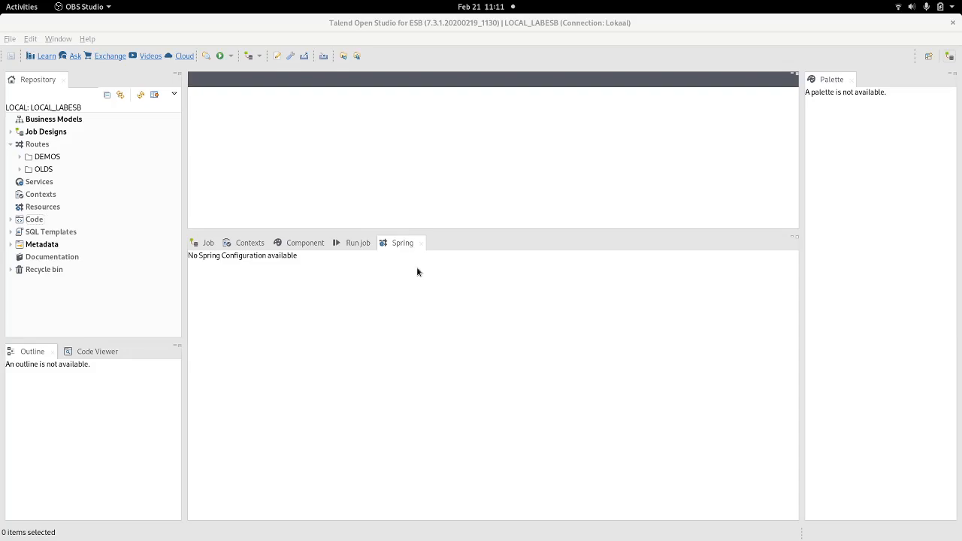
- Switch to the text editor notes and review the required JDBC library and the sqlite3 launch command
{"action": "key", "text": "super"}
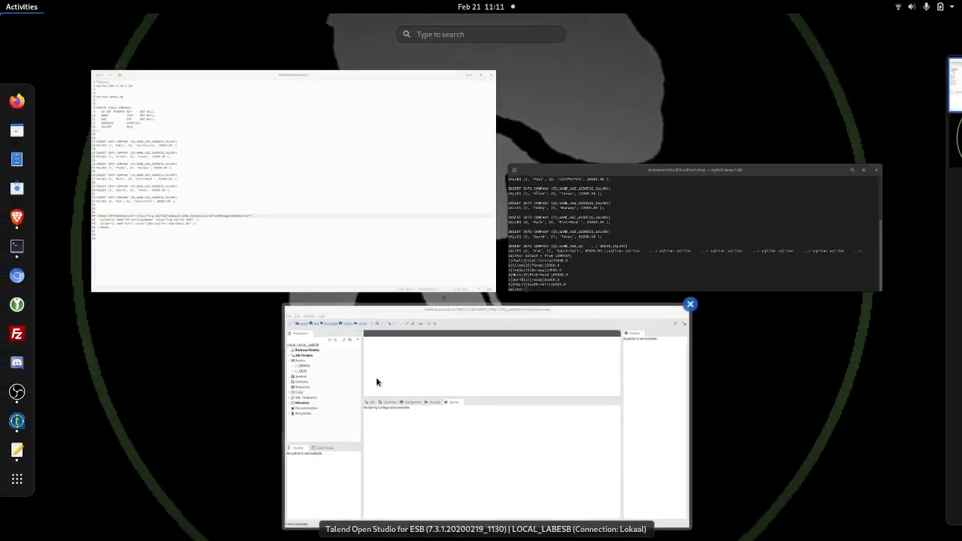
{"action": "left_click", "coordinate": [274, 185]}
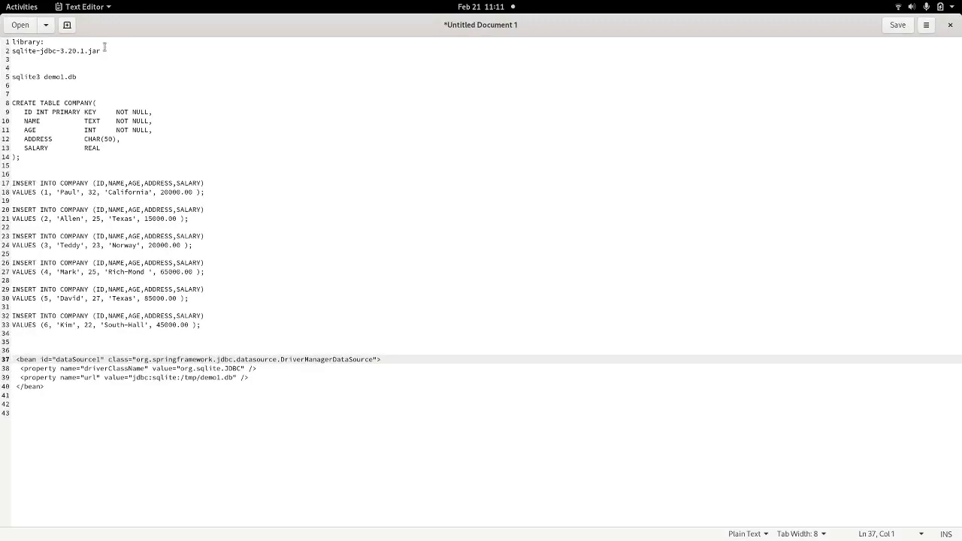
{"action": "left_click_drag", "start_coordinate": [100, 51], "coordinate": [3, 50]}
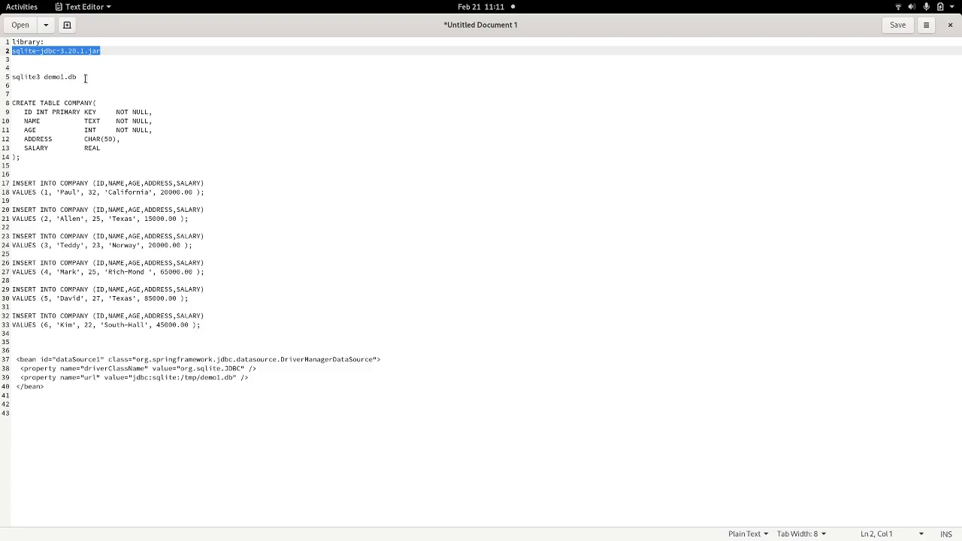
{"action": "left_click_drag", "start_coordinate": [85, 78], "coordinate": [7, 76]}
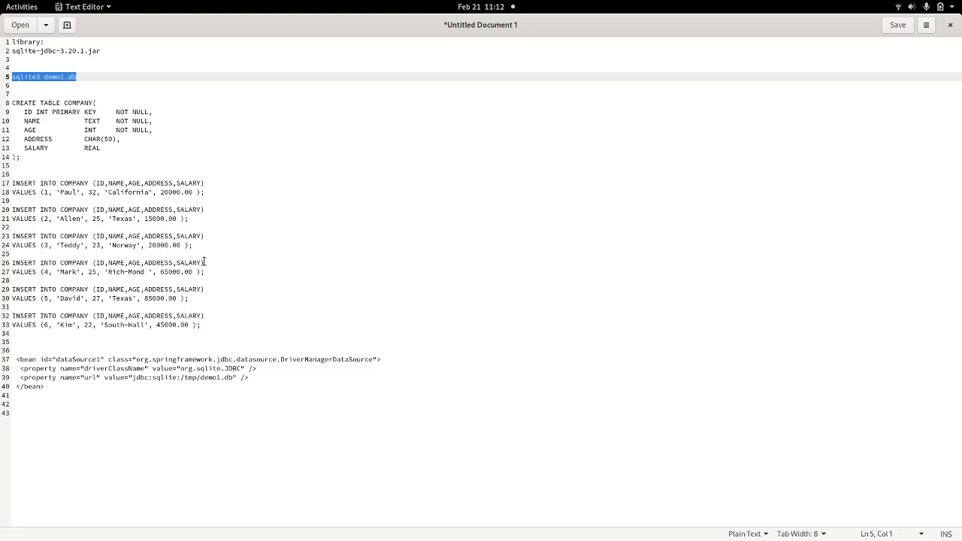
- Switch to the terminal, exit the open sqlite3 session and clear the screen
{"action": "key", "text": "alt+Tab"}
{"action": "key", "text": "alt+Tab"}
{"action": "key", "text": "alt+Tab"}
{"action": "key", "text": "alt+Tab"}
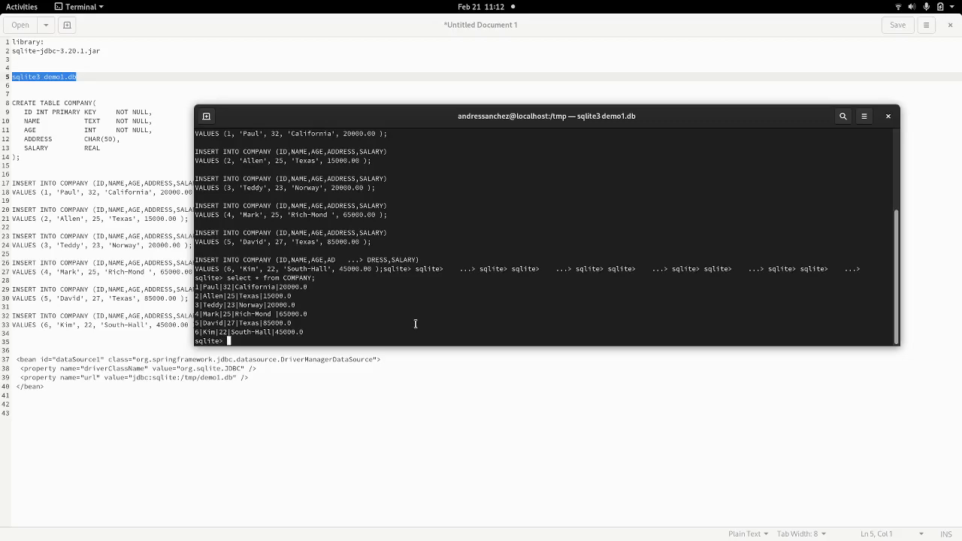
{"action": "key", "text": "ctrl+d"}
{"action": "key", "text": "Return"}
{"action": "type", "text": "clear"}
{"action": "key", "text": "Return"}
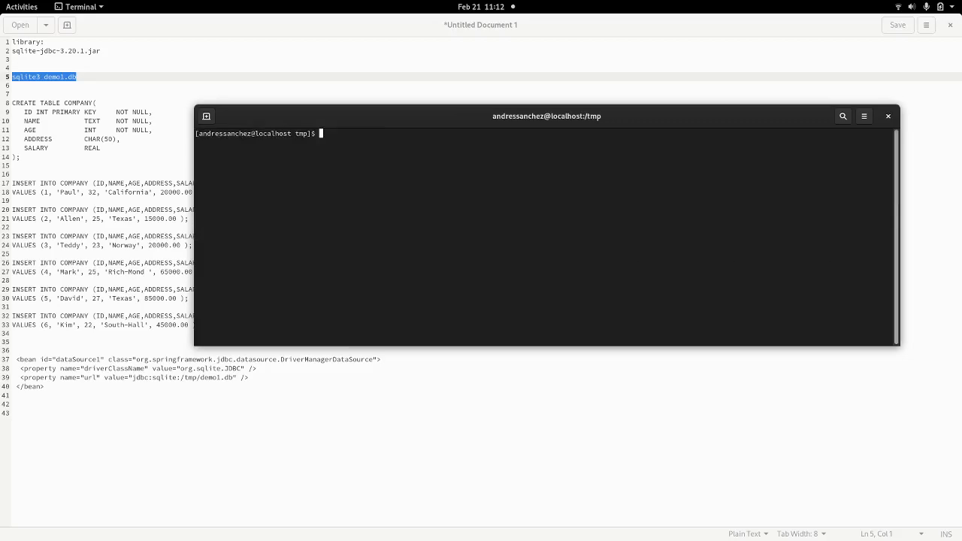
- Start sqlite3 in the tmp folder with a new database file named sample.db
{"action": "type", "text": "sqlite3 sample.."}
{"action": "key", "text": "BackSpace"}
{"action": "type", "text": "db"}
{"action": "key", "text": "Return"}
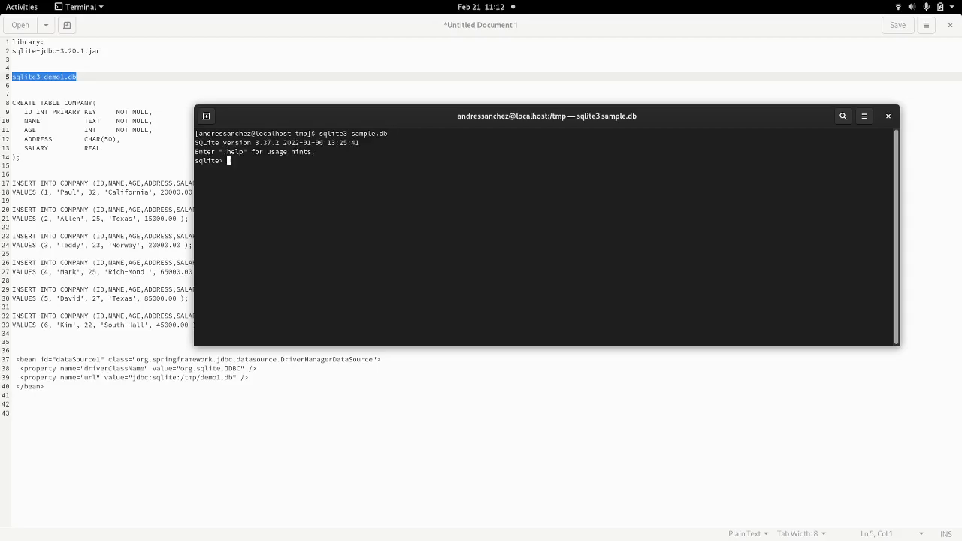
- Copy the CREATE TABLE COMPANY statement from the text editor notes and run it in the sqlite3 session in the terminal
{"action": "key", "text": "alt+Tab"}
{"action": "left_click_drag", "start_coordinate": [53, 156], "coordinate": [3, 105]}
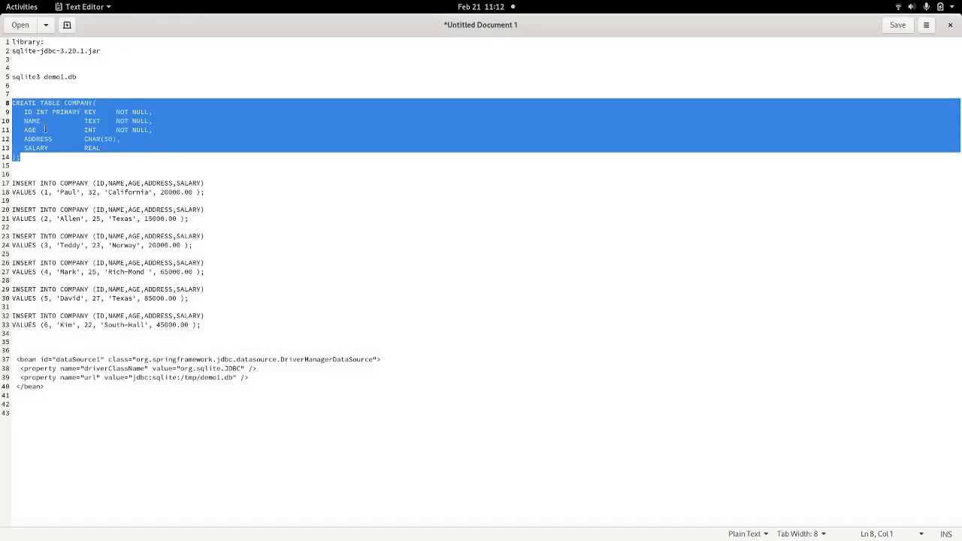
{"action": "right_click", "coordinate": [75, 127]}
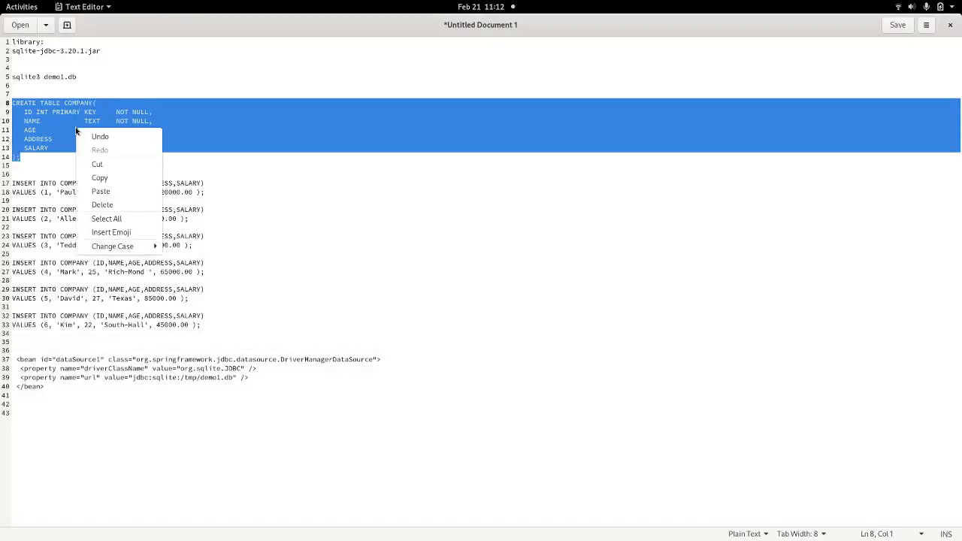
{"action": "left_click", "coordinate": [106, 182]}
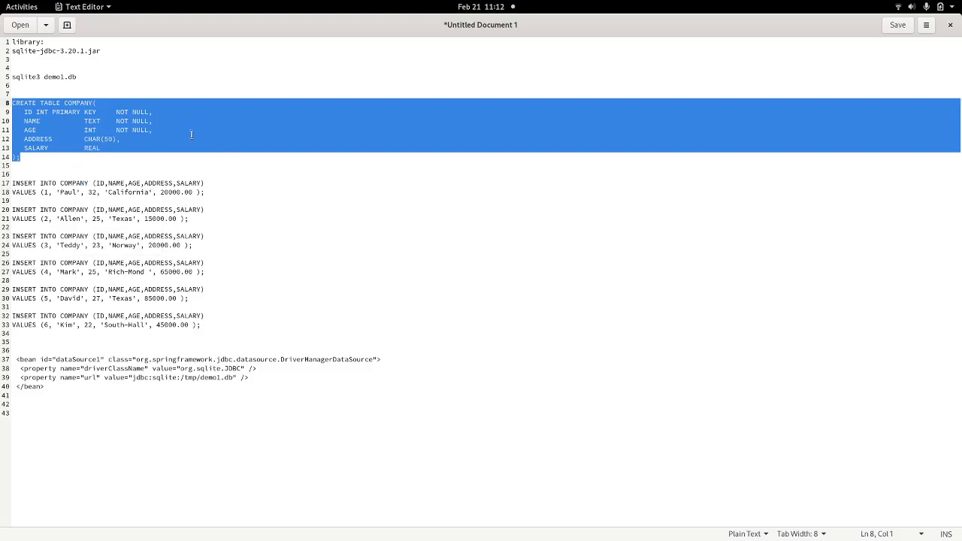
{"action": "key", "text": "alt+Tab"}
{"action": "right_click", "coordinate": [448, 195]}
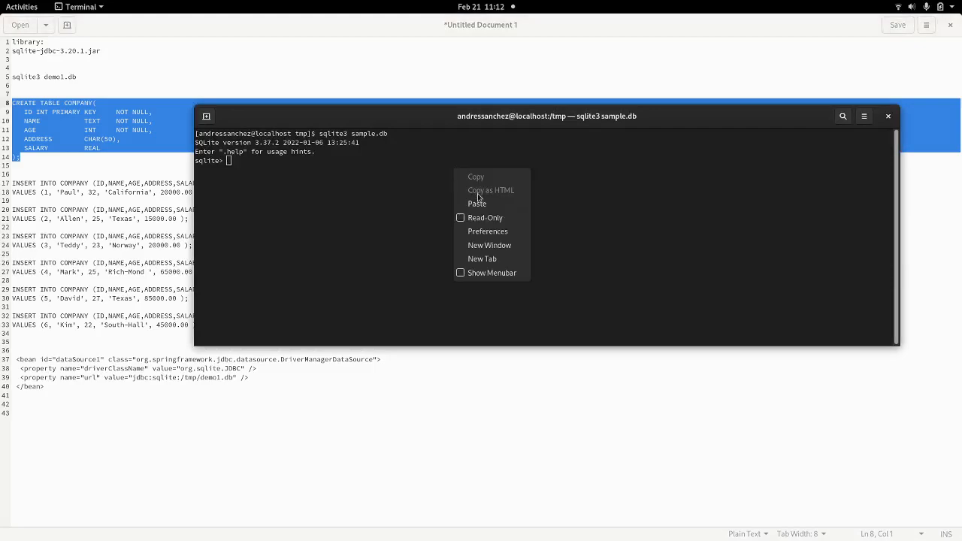
{"action": "left_click", "coordinate": [466, 201]}
{"action": "left_click_drag", "start_coordinate": [336, 114], "coordinate": [536, 92]}
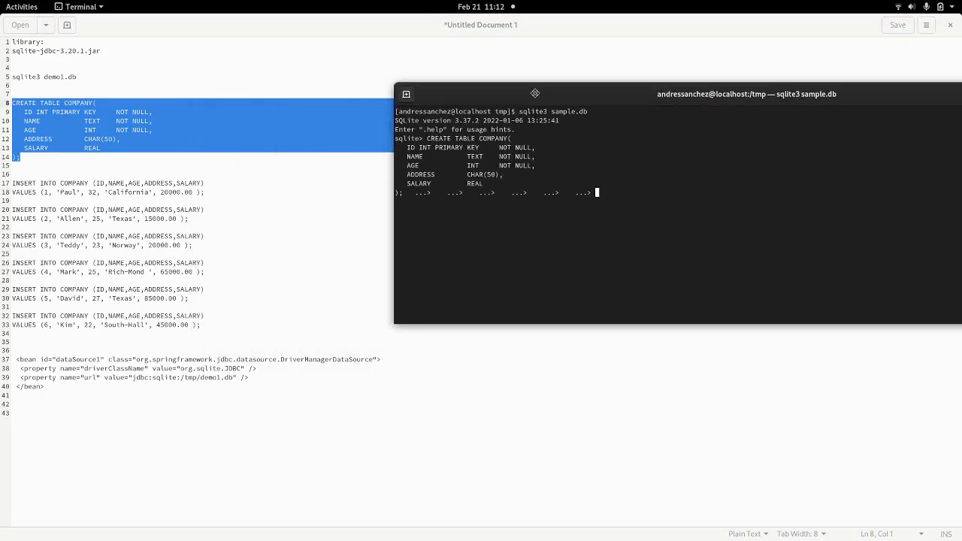
{"action": "key", "text": "Return"}
- Copy all the INSERT INTO COMPANY statements from the text editor notes and run them in the terminal's sqlite3 session
{"action": "left_click", "coordinate": [36, 336]}
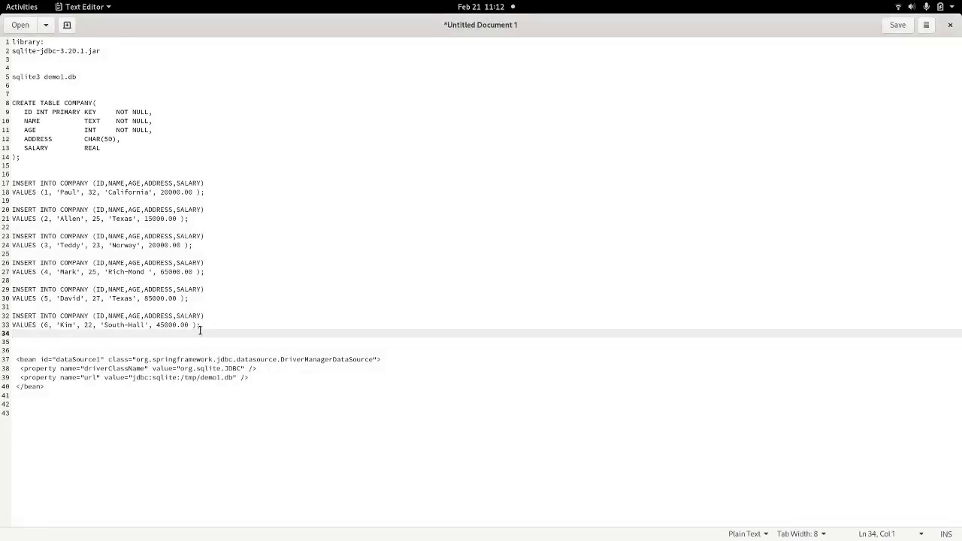
{"action": "left_click_drag", "start_coordinate": [200, 325], "coordinate": [4, 186]}
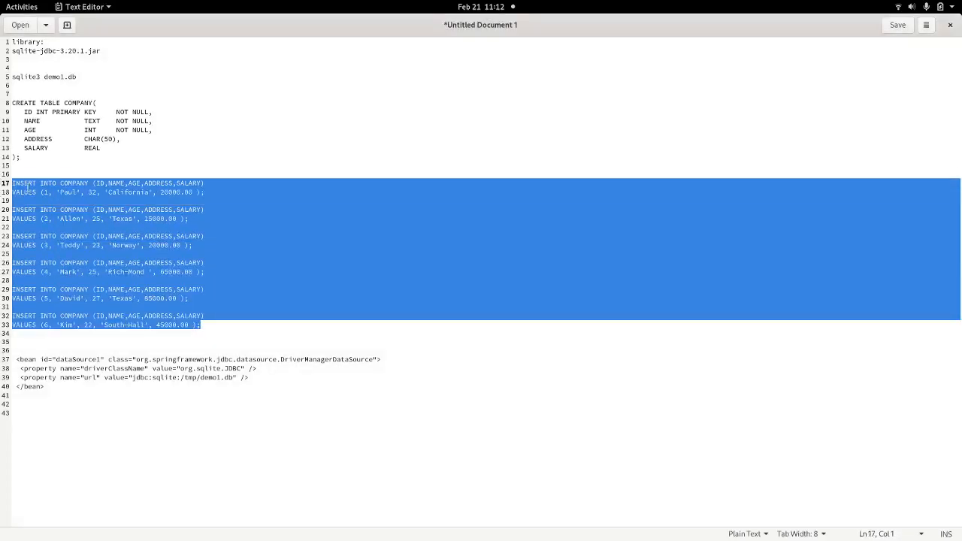
{"action": "right_click", "coordinate": [73, 193]}
{"action": "left_click", "coordinate": [122, 239]}
{"action": "key", "text": "alt+Tab"}
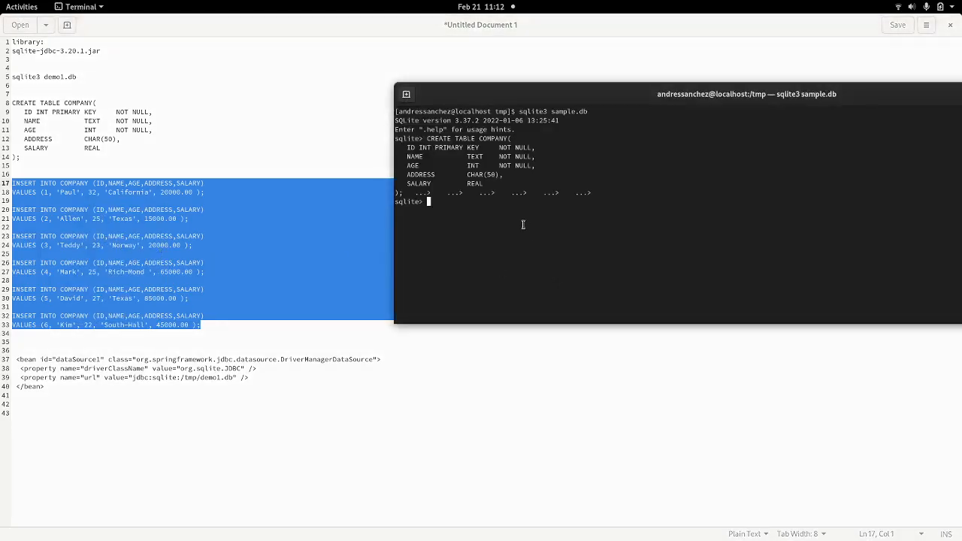
{"action": "right_click", "coordinate": [524, 224]}
{"action": "left_click", "coordinate": [552, 257]}
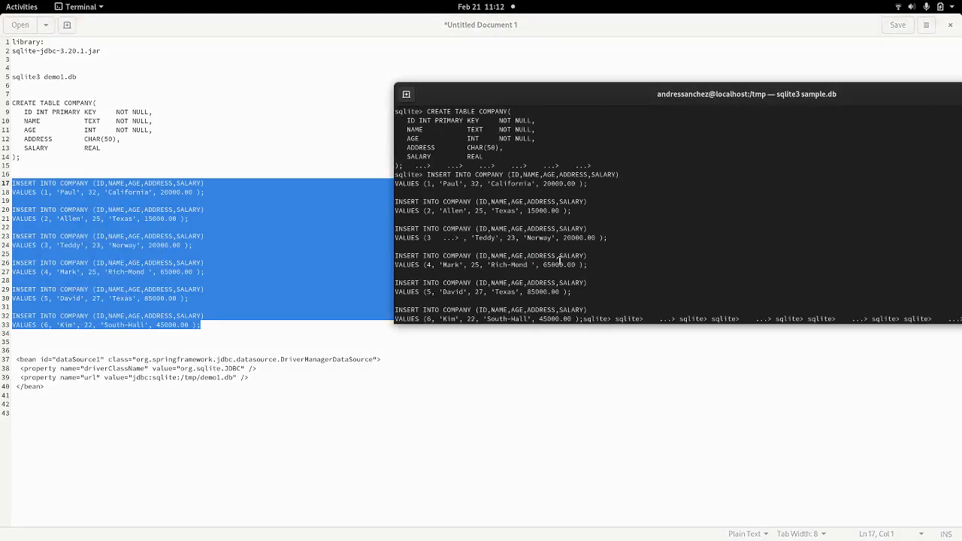
{"action": "key", "text": "Return"}
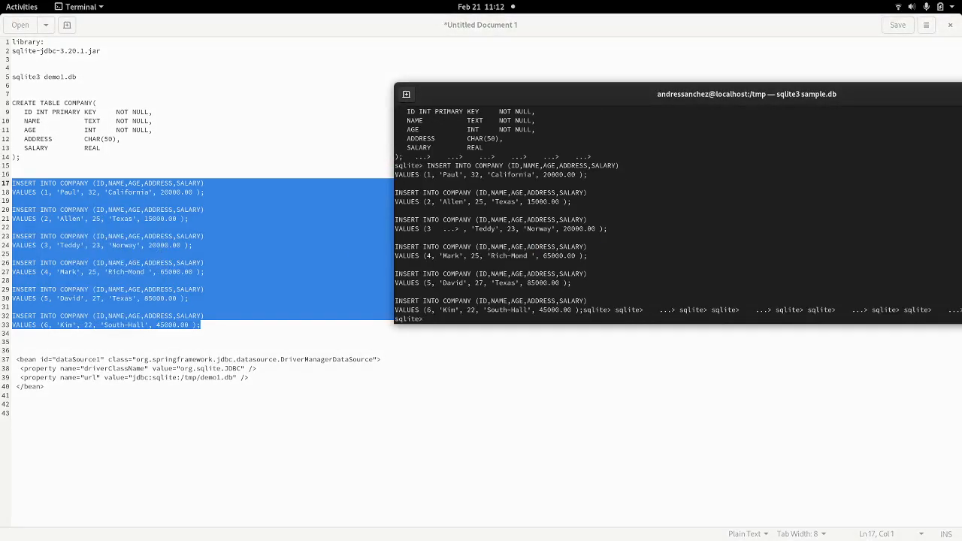
{"action": "key", "text": "Return"}
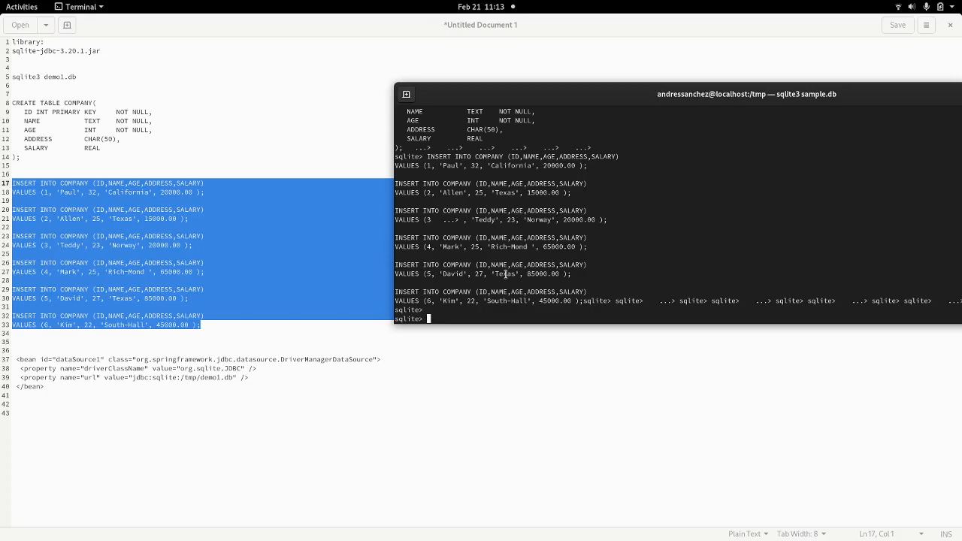
- Query all rows of the company table with "select * from company;" and review the inserted records
{"action": "type", "text": "select * company;"}
{"action": "key", "text": "Return"}
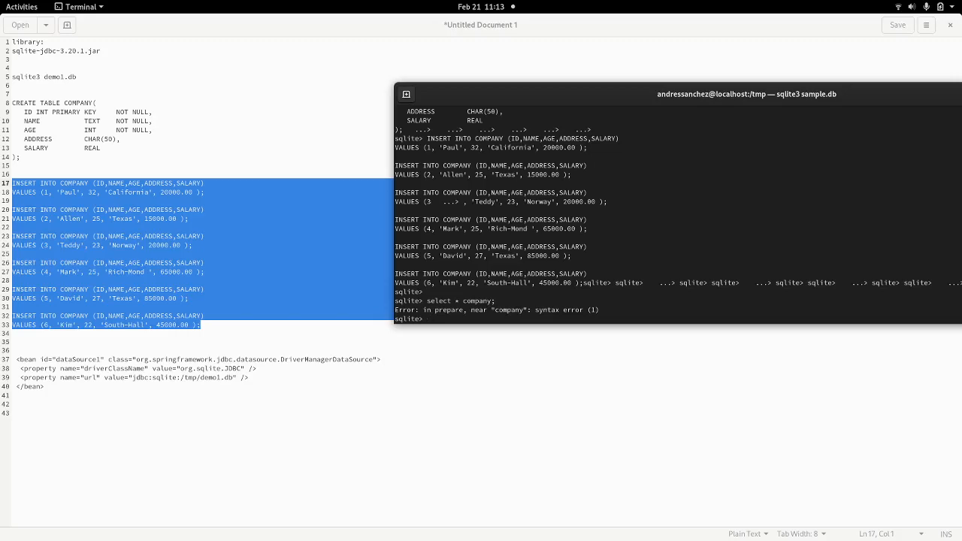
{"action": "type", "text": "select * from company;"}
{"action": "key", "text": "Return"}
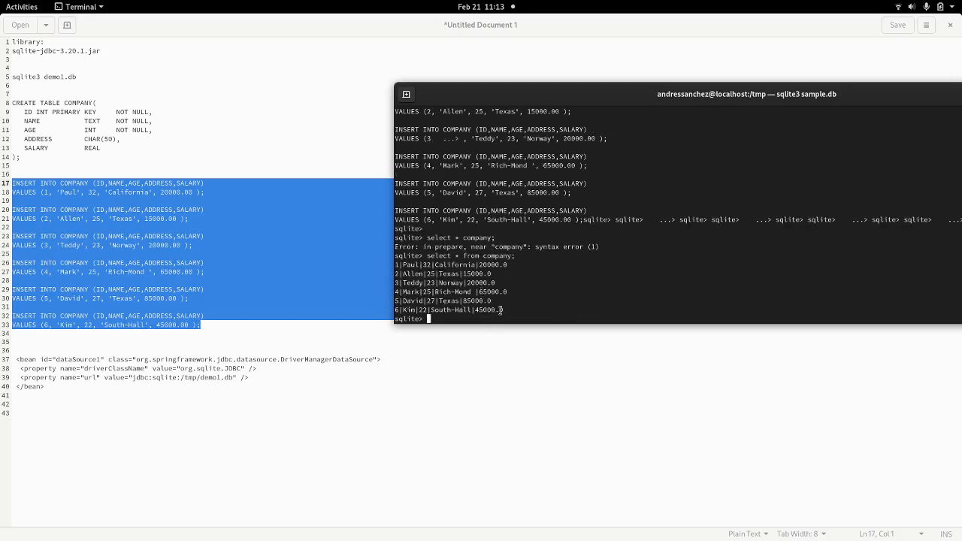
{"action": "left_click_drag", "start_coordinate": [502, 310], "coordinate": [382, 264]}
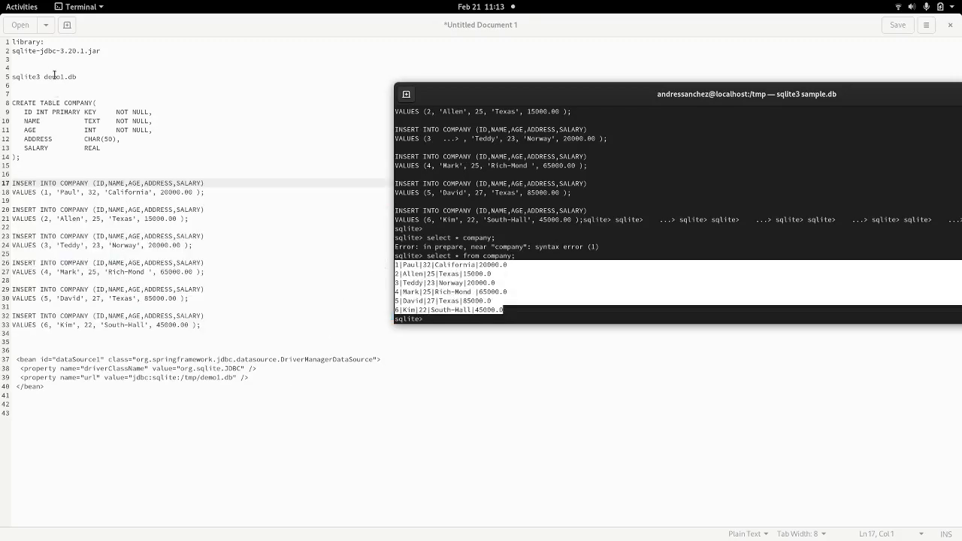
{"action": "left_click", "coordinate": [588, 270]}
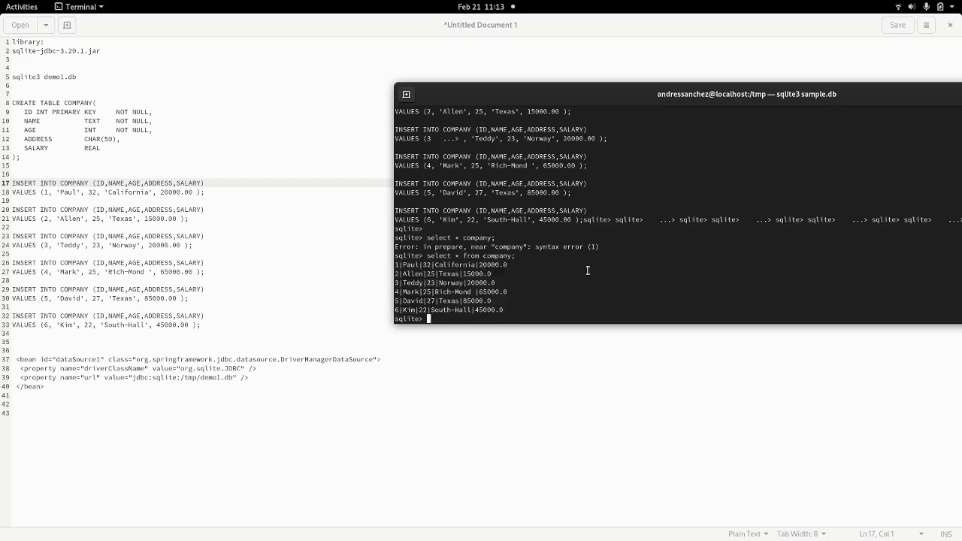
- Exit sqlite3, copy the database file name, and set the bean's url in the text editor notes to jdbc:sqlite:/tmp/sample.db
{"action": "key", "text": "ctrl+d"}
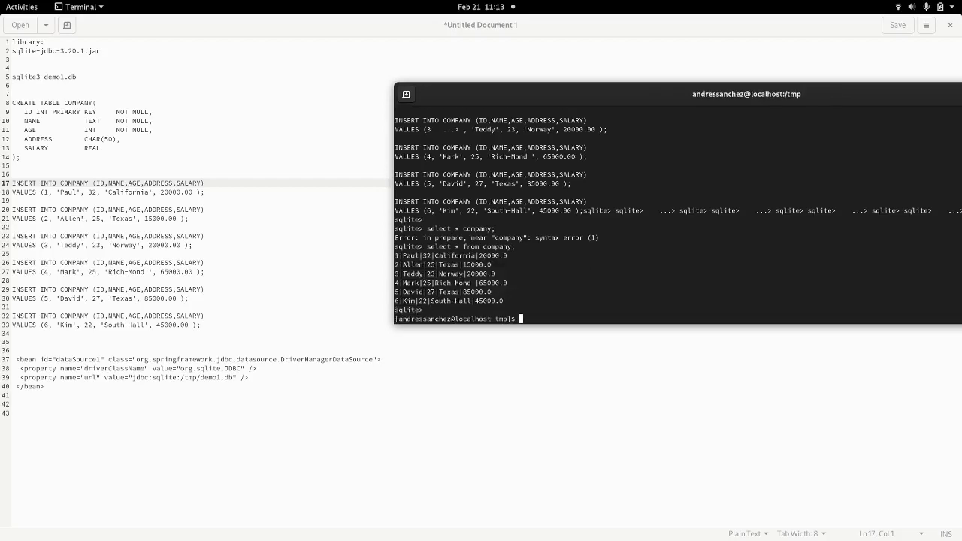
{"action": "key", "text": "Up"}
{"action": "double_click", "coordinate": [576, 319]}
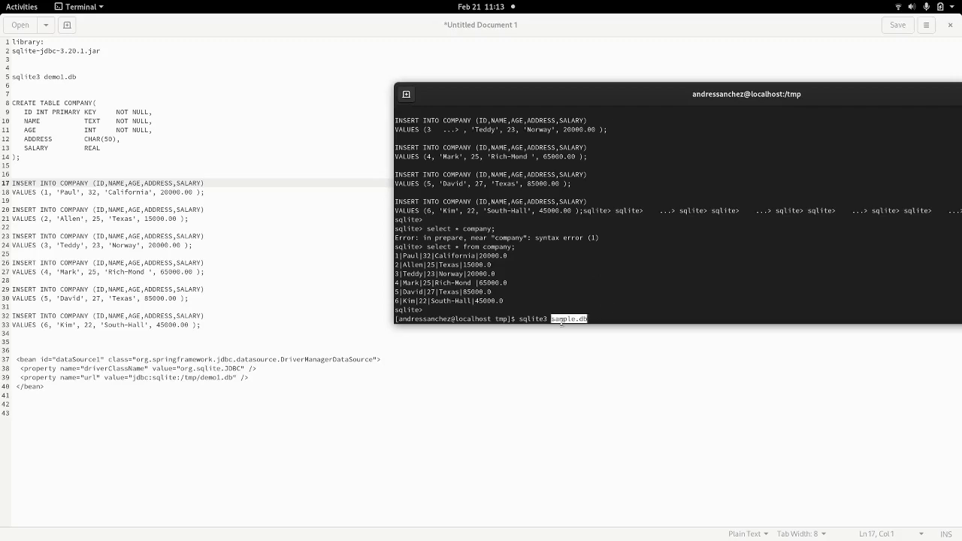
{"action": "right_click", "coordinate": [571, 325]}
{"action": "left_click", "coordinate": [584, 331]}
{"action": "left_click", "coordinate": [234, 384]}
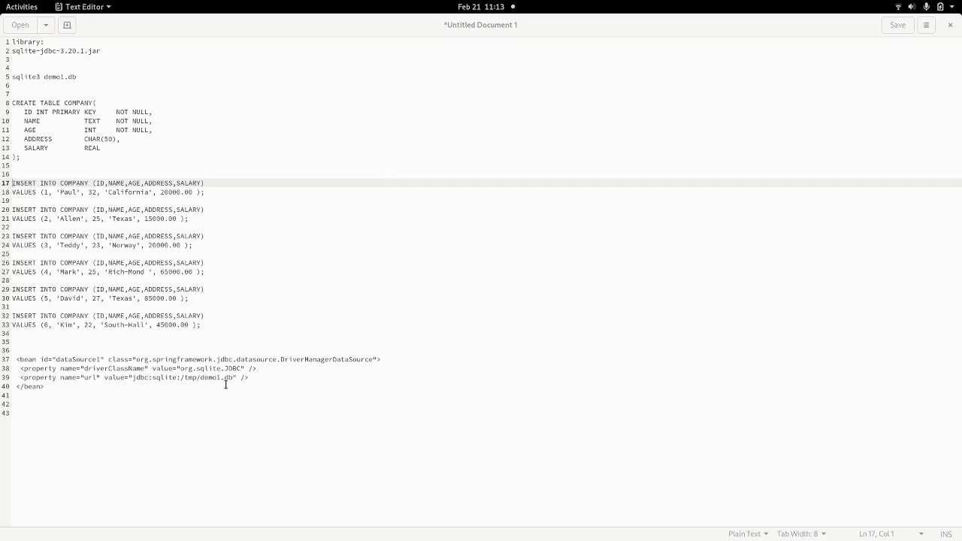
{"action": "left_click_drag", "start_coordinate": [234, 378], "coordinate": [202, 378]}
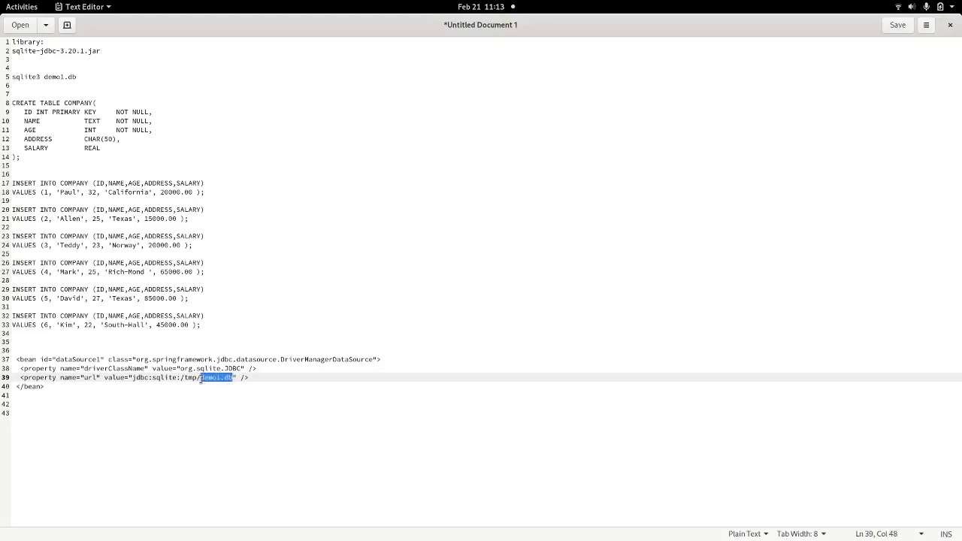
{"action": "key", "text": "ctrl+v"}
{"action": "left_click_drag", "start_coordinate": [81, 386], "coordinate": [12, 350]}
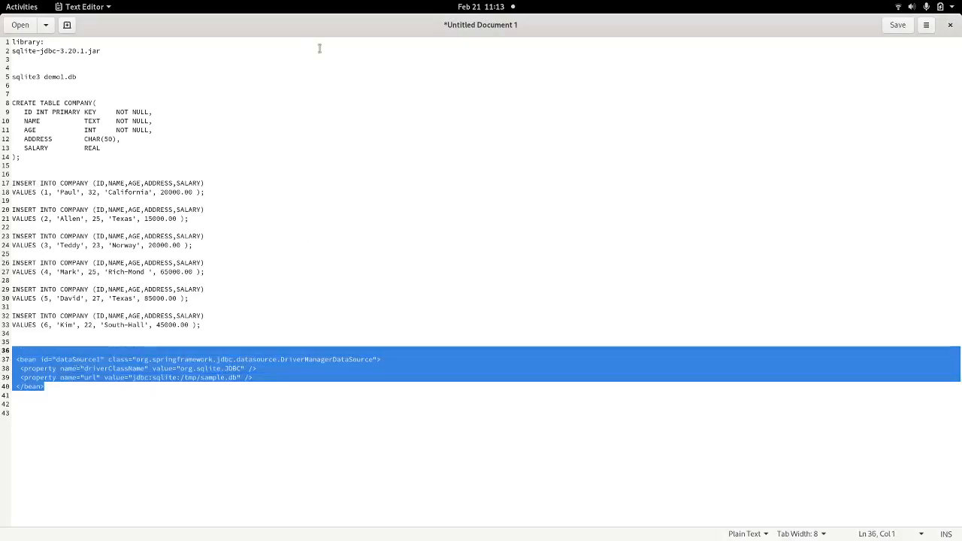
- Switch to Talend Open Studio and create a route named sample_sqlitepro in the DEMOS folder
{"action": "double_click", "coordinate": [318, 25]}
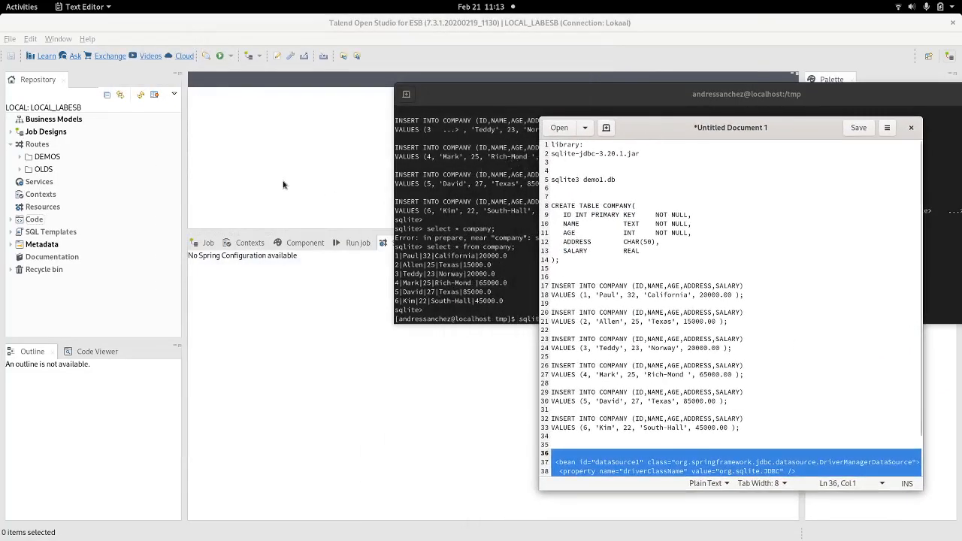
{"action": "left_click", "coordinate": [237, 158]}
{"action": "right_click", "coordinate": [47, 157]}
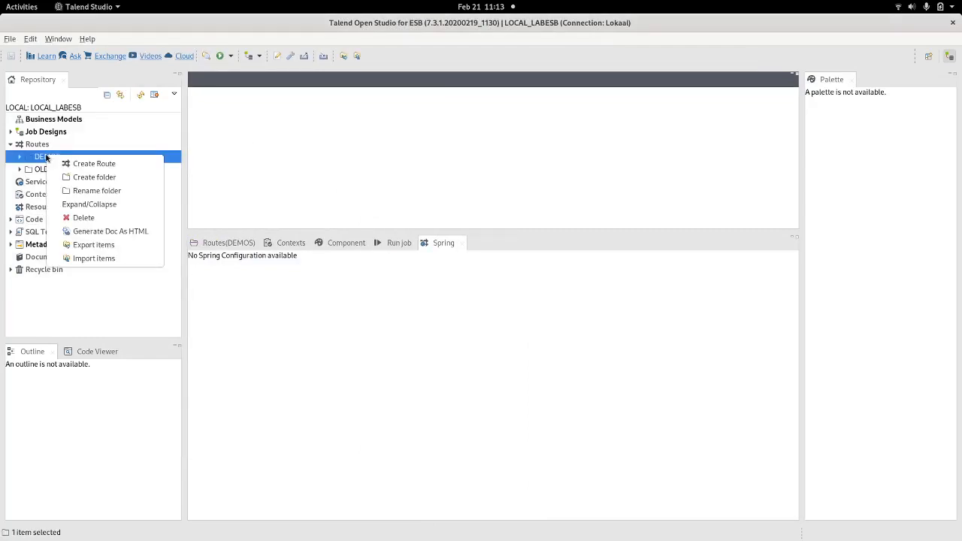
{"action": "left_click", "coordinate": [63, 163]}
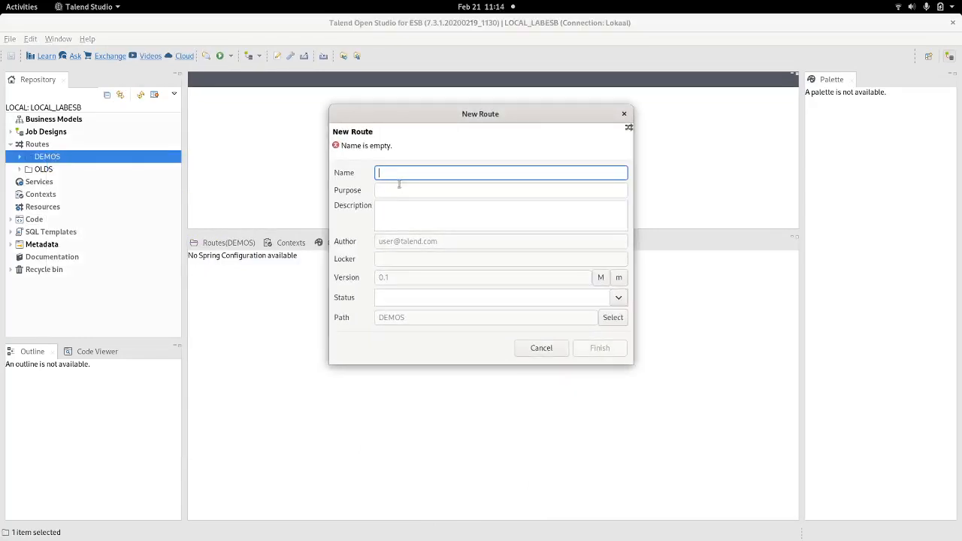
{"action": "type", "text": "sample_sqlitepro"}
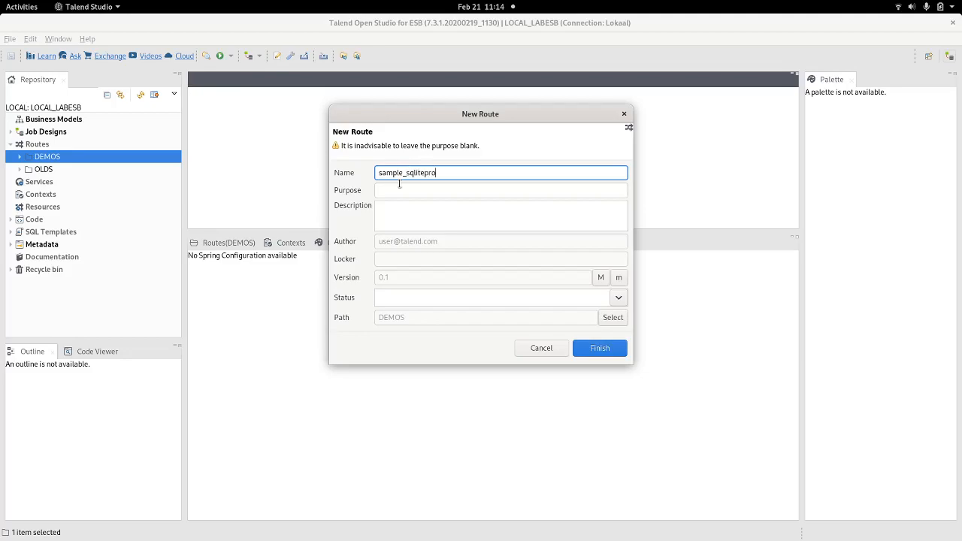
{"action": "left_click", "coordinate": [599, 348]}
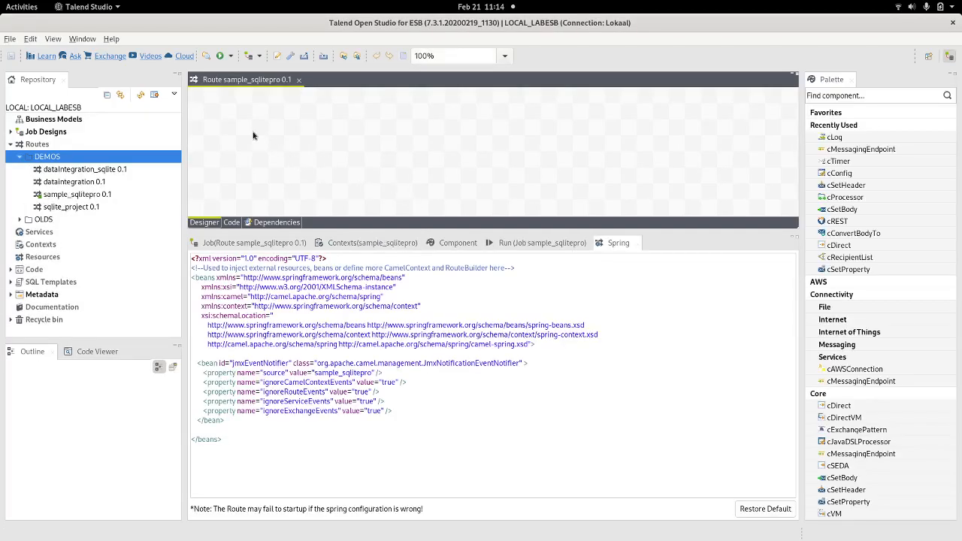
- Add a cConfig component to the upper part of the sample_sqlitepro route canvas
{"action": "type", "text": "c"}
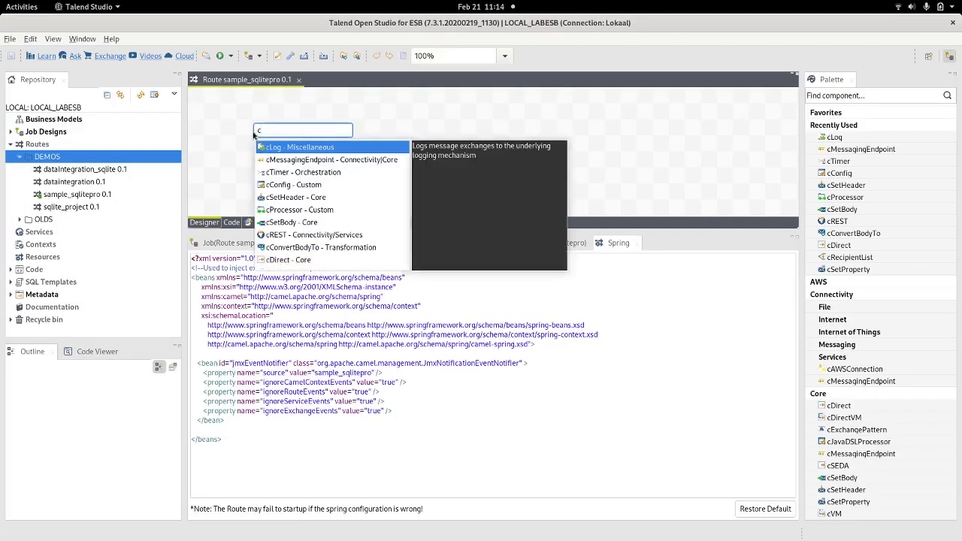
{"action": "type", "text": "onf"}
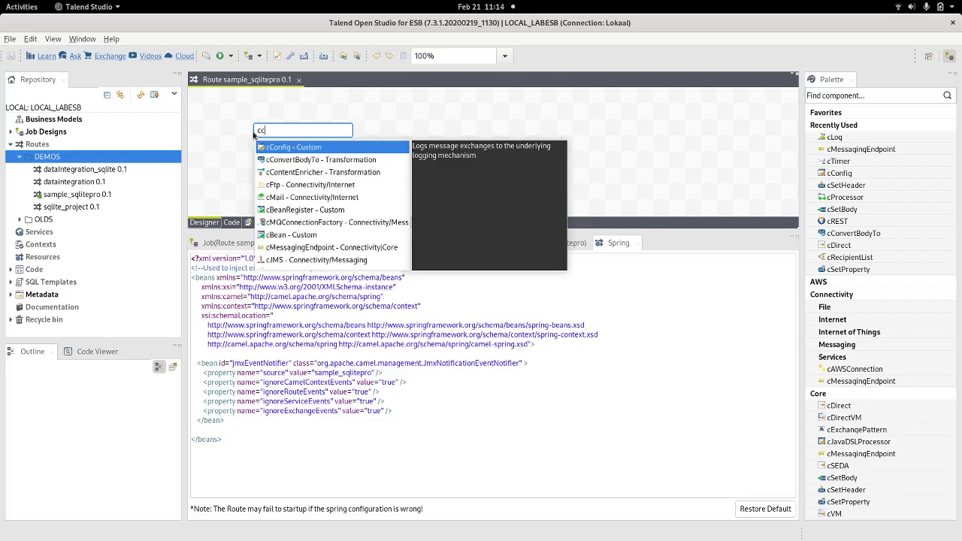
{"action": "key", "text": "Return"}
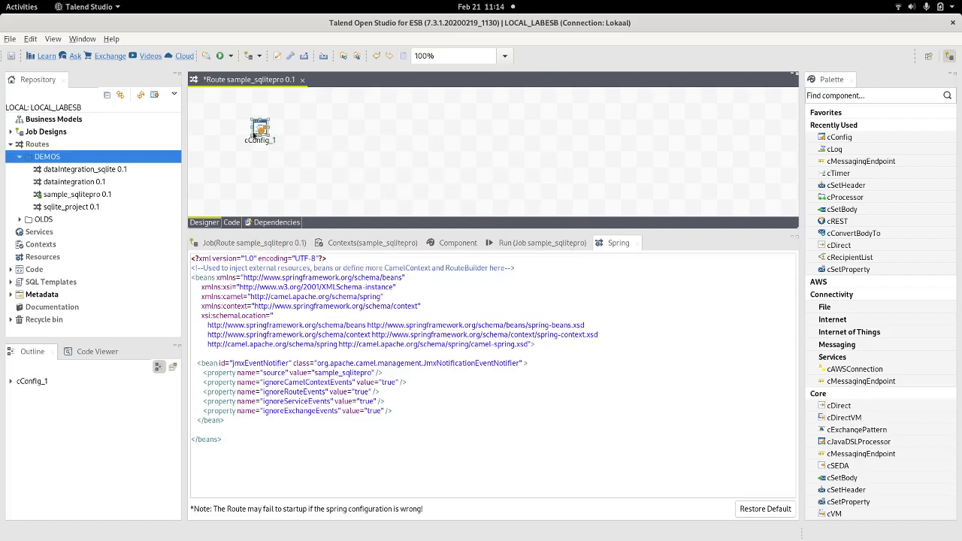
- Open the settings of cConfig_1 and copy the library name sqlite-jdbc-3.20.1.jar from the text editor notes
{"action": "left_click", "coordinate": [259, 130]}
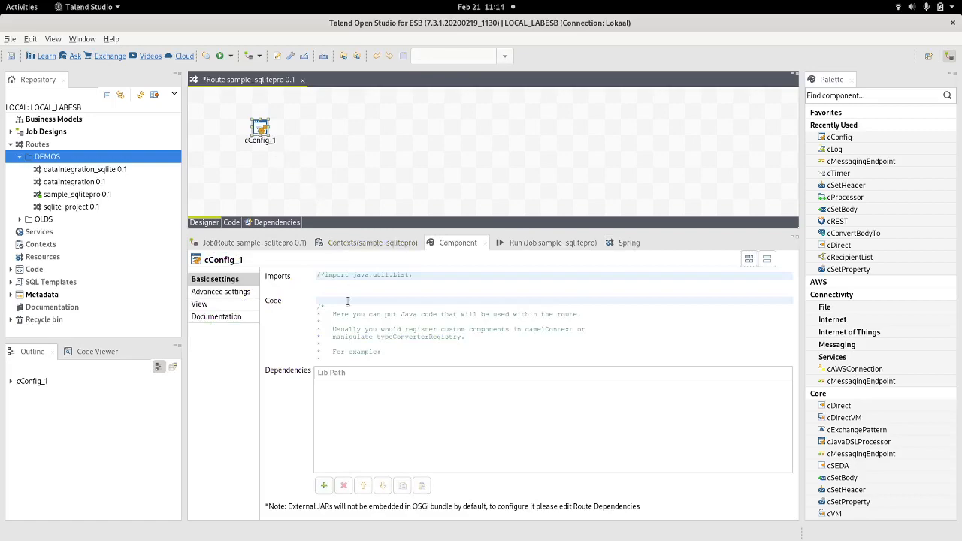
{"action": "key", "text": "alt+Tab"}
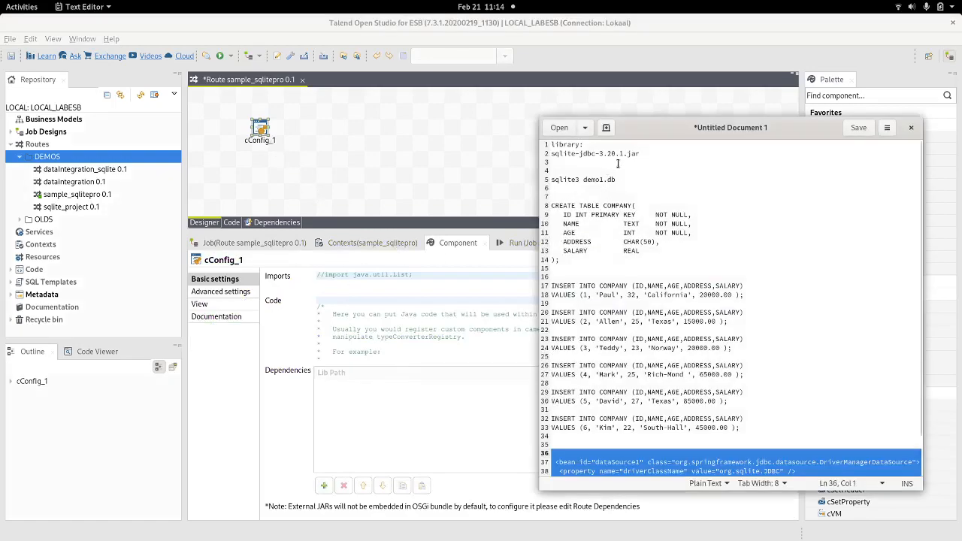
{"action": "left_click_drag", "start_coordinate": [551, 154], "coordinate": [536, 156]}
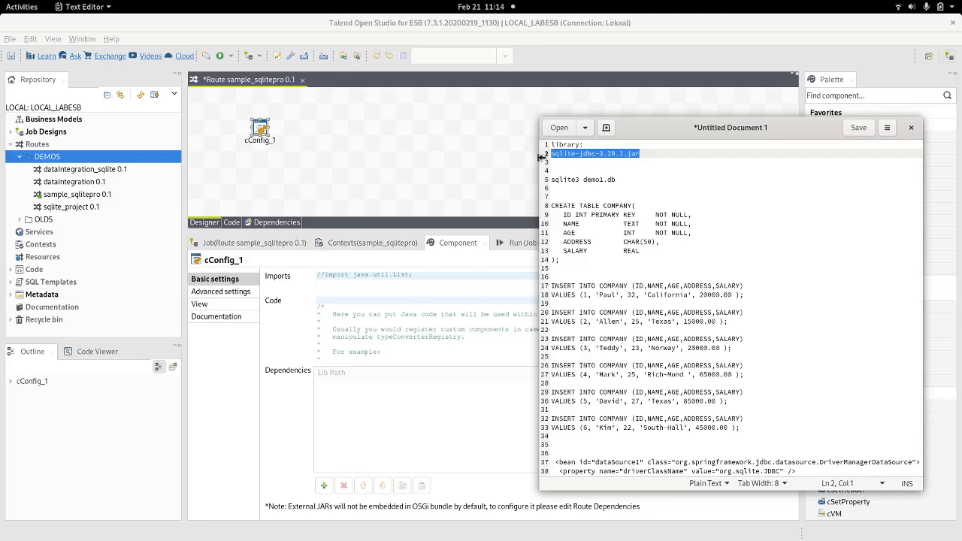
{"action": "right_click", "coordinate": [603, 155]}
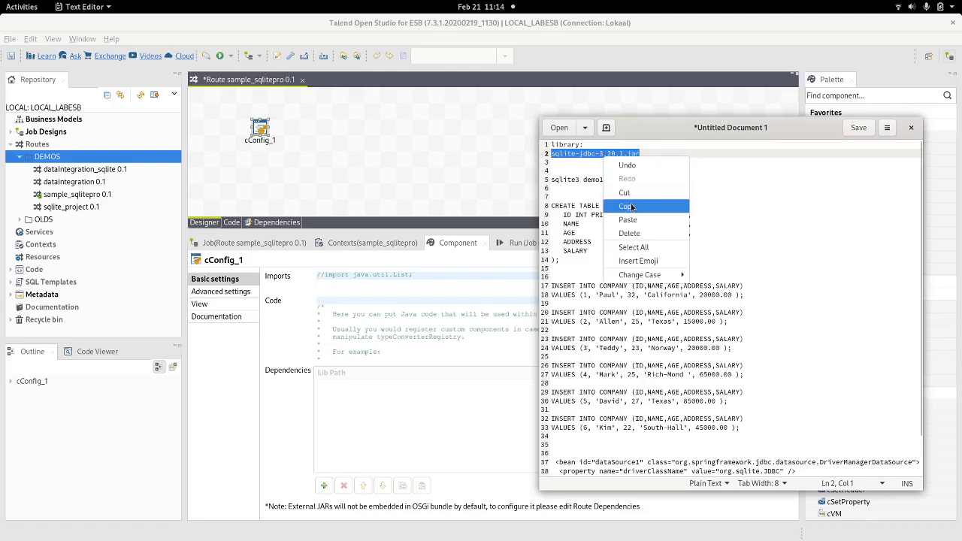
{"action": "left_click", "coordinate": [629, 205]}
- Switch back to Talend Open Studio and add "sqlite-jdbc-3.20.1.jar" as a dependency library of cConfig_1
{"action": "left_click", "coordinate": [348, 455]}
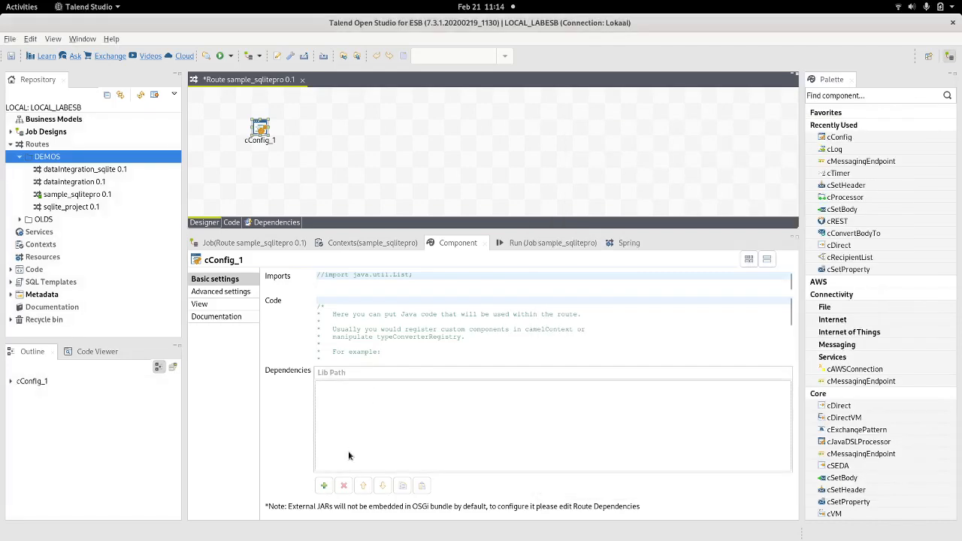
{"action": "left_click", "coordinate": [323, 486]}
{"action": "left_click", "coordinate": [339, 387]}
{"action": "double_click", "coordinate": [339, 387]}
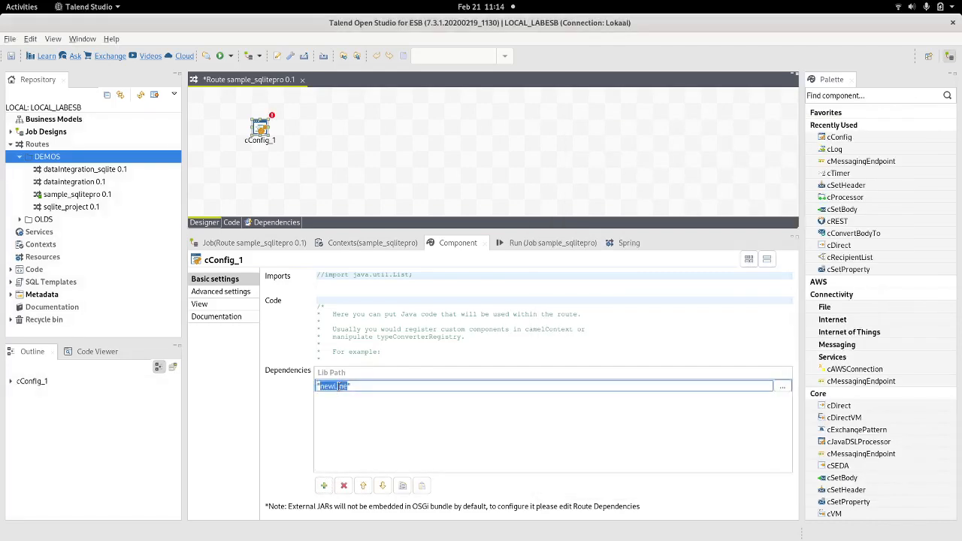
{"action": "key", "text": "ctrl+v"}
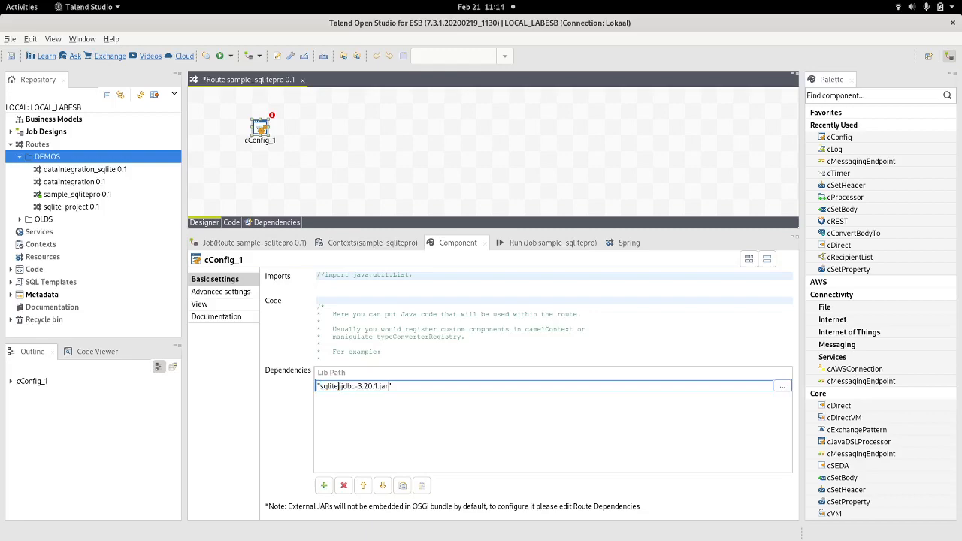
{"action": "left_click", "coordinate": [351, 409]}
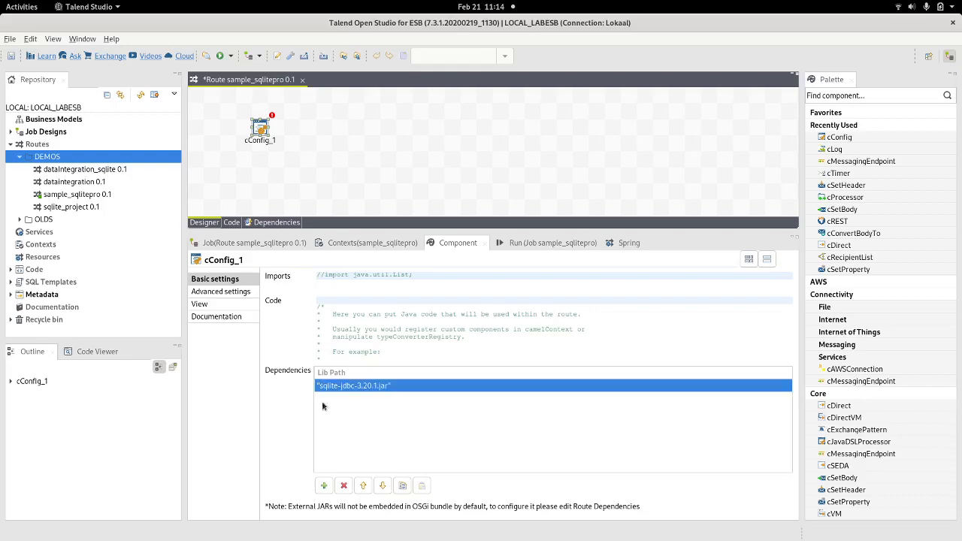
{"action": "left_click", "coordinate": [260, 128]}
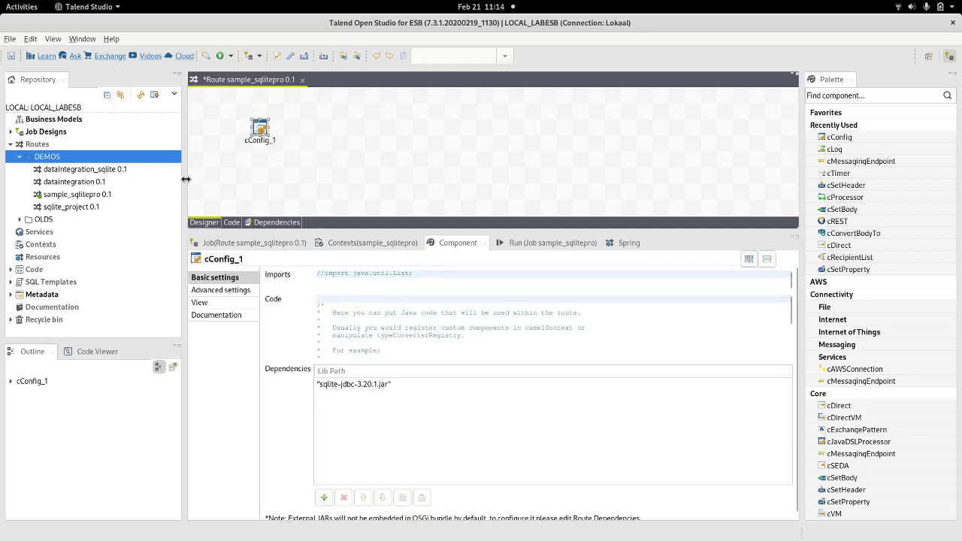
- Enlarge the component settings area and review the library path in the dependencies of cConfig_1
{"action": "left_click_drag", "start_coordinate": [184, 180], "coordinate": [106, 180]}
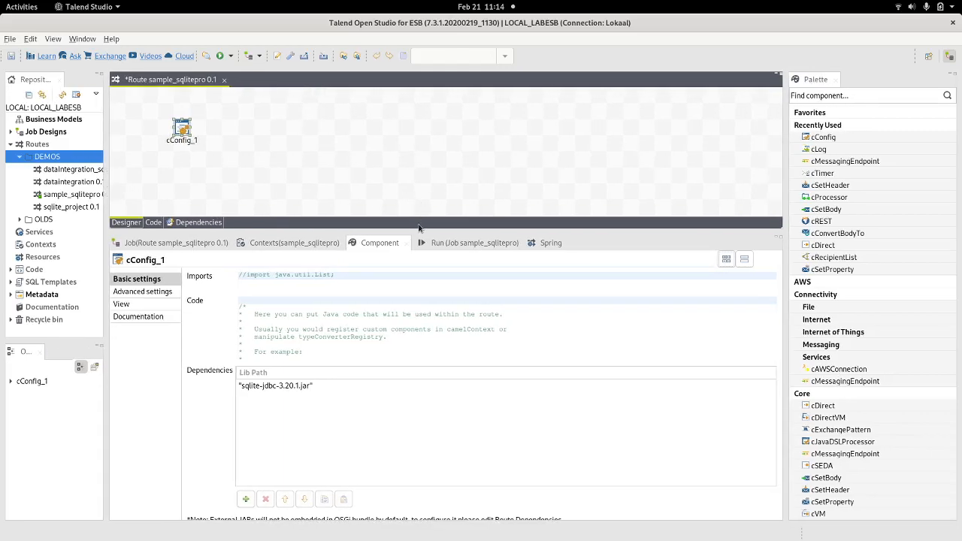
{"action": "left_click_drag", "start_coordinate": [416, 230], "coordinate": [415, 173]}
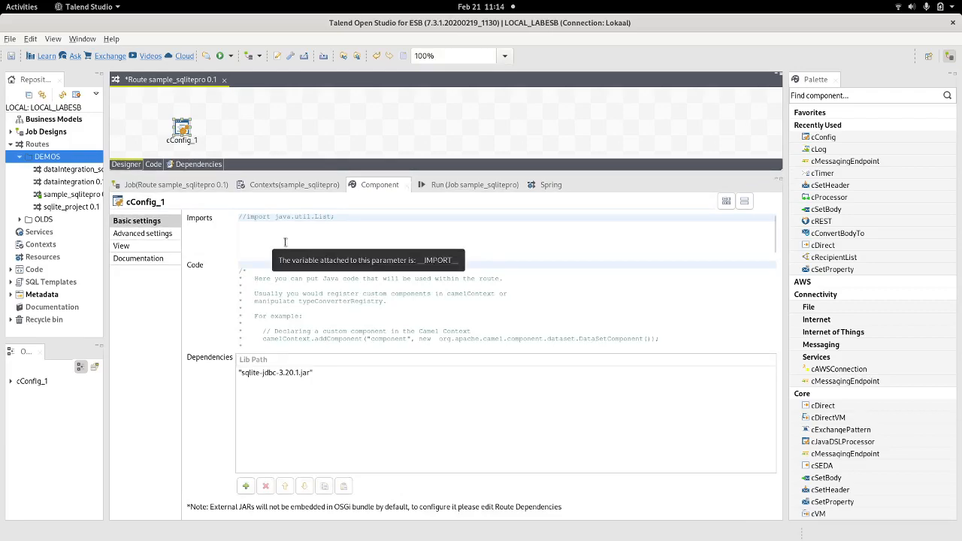
{"action": "left_click", "coordinate": [286, 374]}
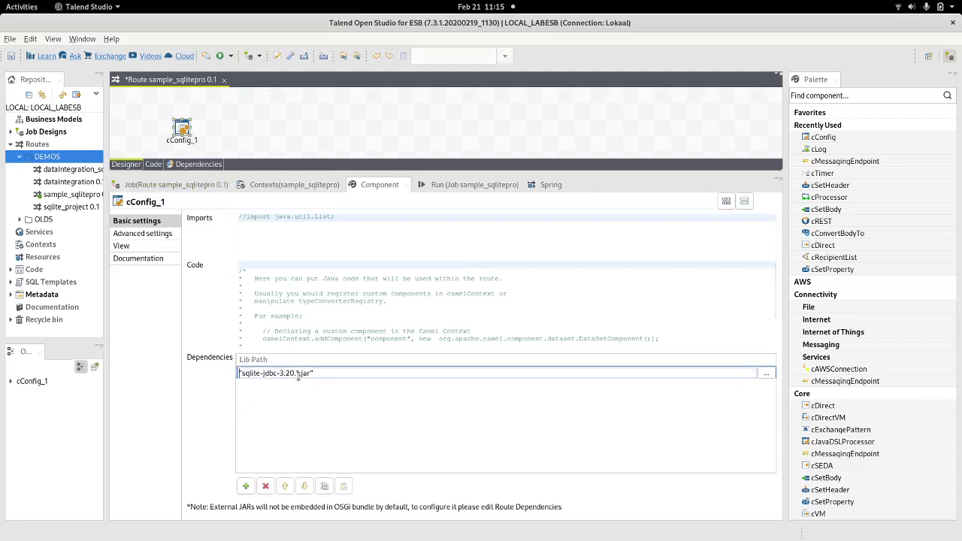
{"action": "double_click", "coordinate": [298, 373]}
{"action": "left_click_drag", "start_coordinate": [309, 373], "coordinate": [239, 373]}
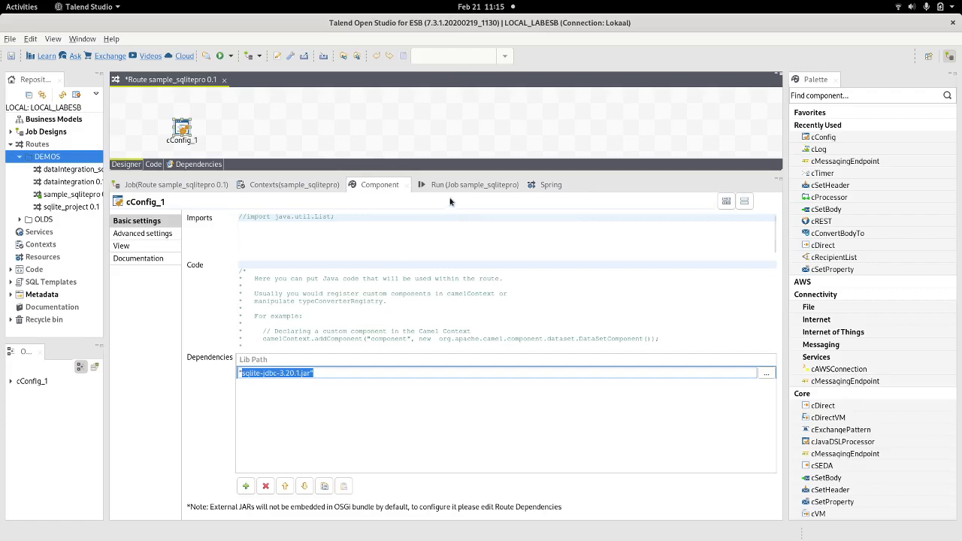
{"action": "left_click_drag", "start_coordinate": [451, 175], "coordinate": [444, 239]}
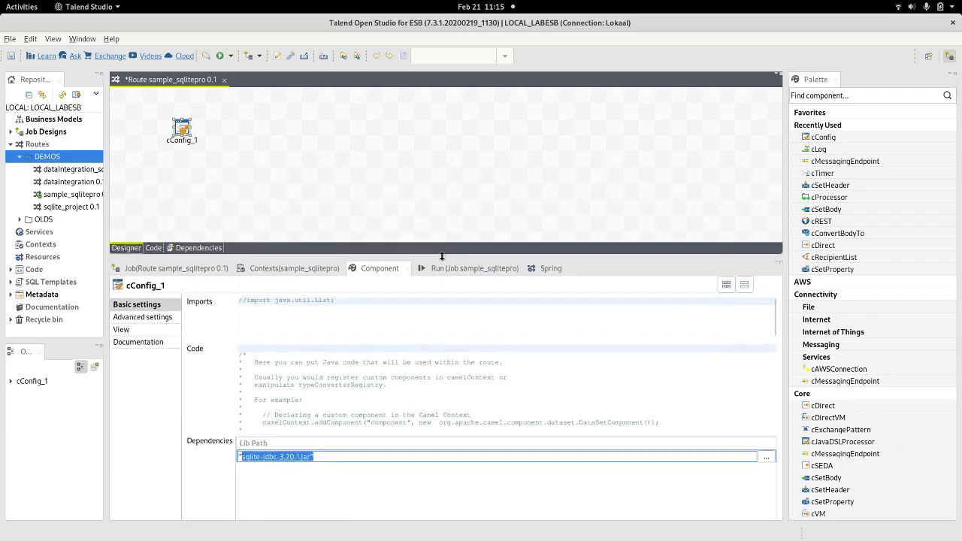
- Add a cTimer component to the route canvas beside cConfig_1
{"action": "left_click", "coordinate": [277, 153]}
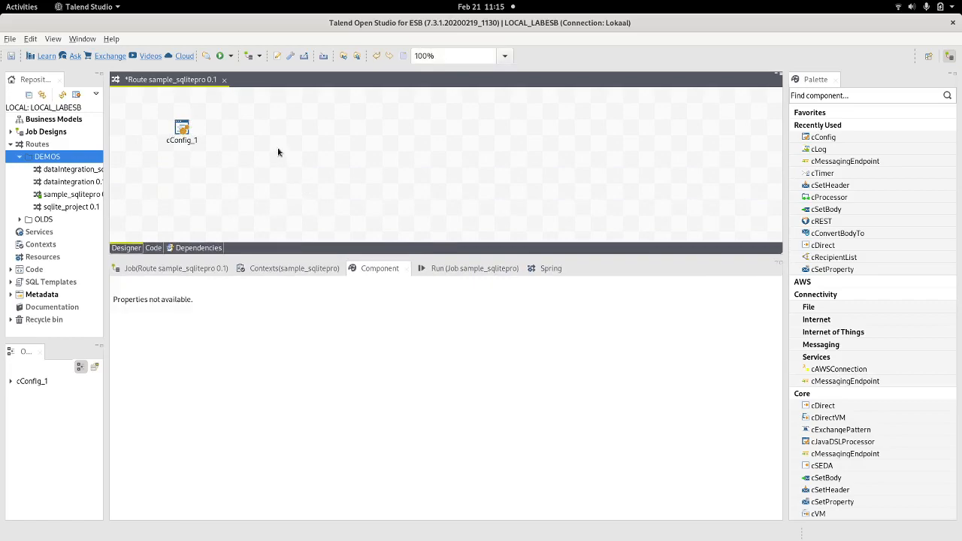
{"action": "type", "text": "c"}
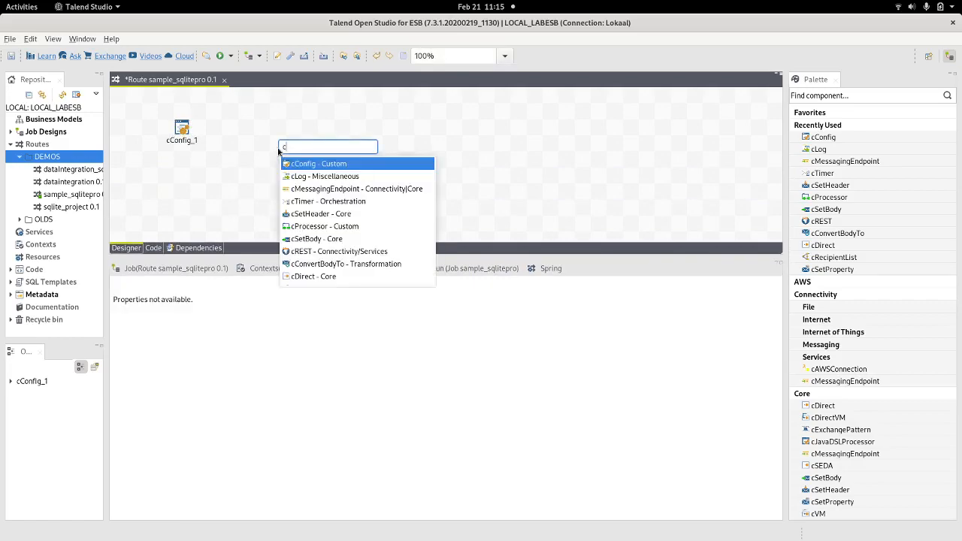
{"action": "type", "text": "se"}
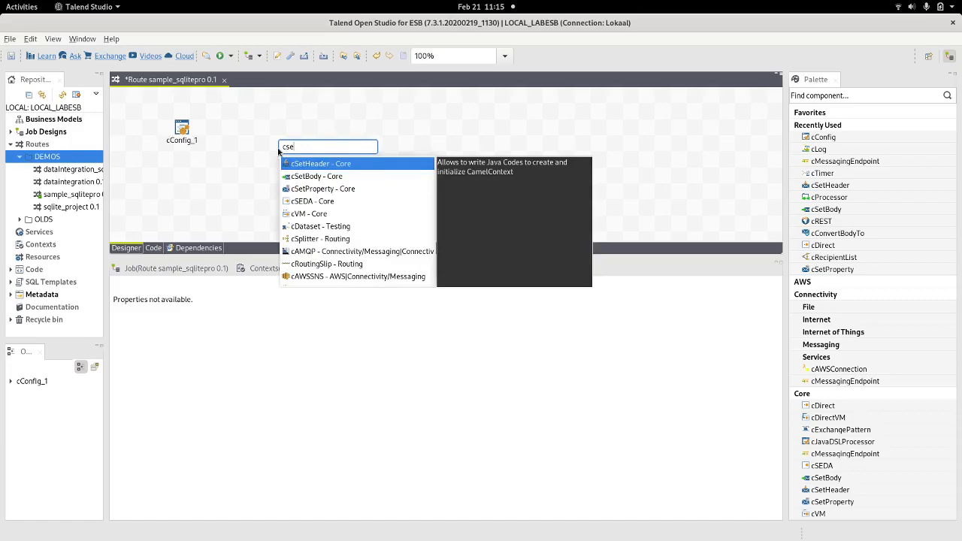
{"action": "key", "text": "BackSpace"}
{"action": "type", "text": "ti"}
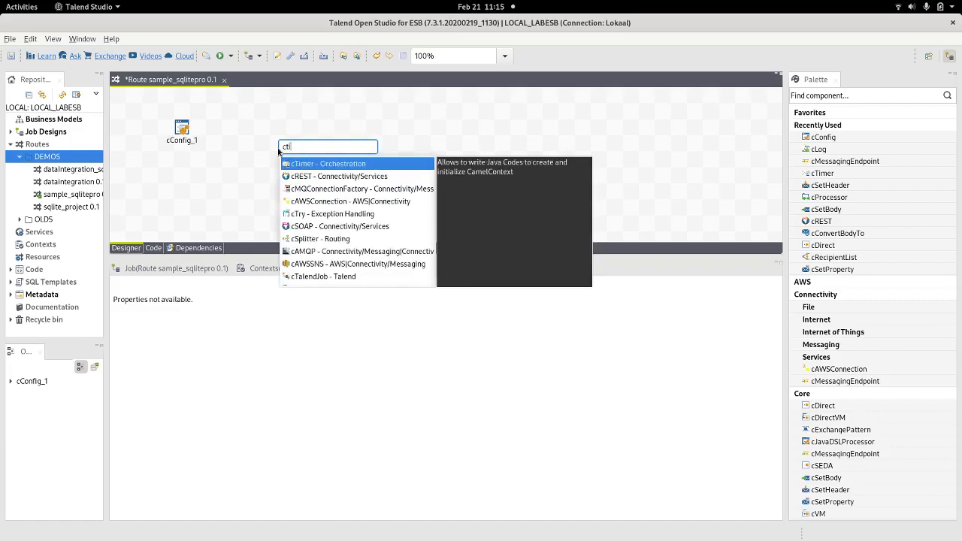
{"action": "key", "text": "Return"}
- Set the Repeat value of cTimer_1 to 1 and move the component diagonally below cConfig_1
{"action": "left_click", "coordinate": [278, 317]}
{"action": "key", "text": "BackSpace"}
{"action": "type", "text": "1"}
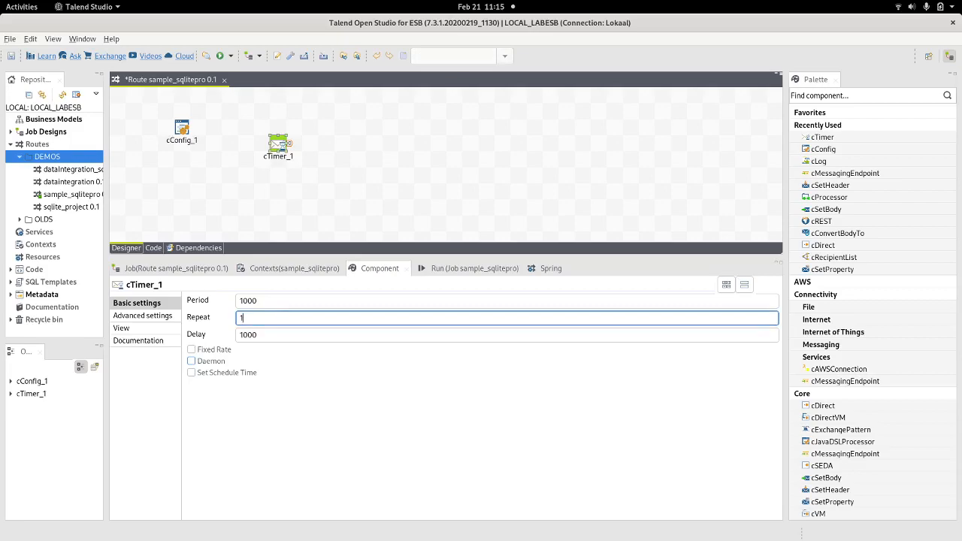
{"action": "left_click", "coordinate": [380, 170]}
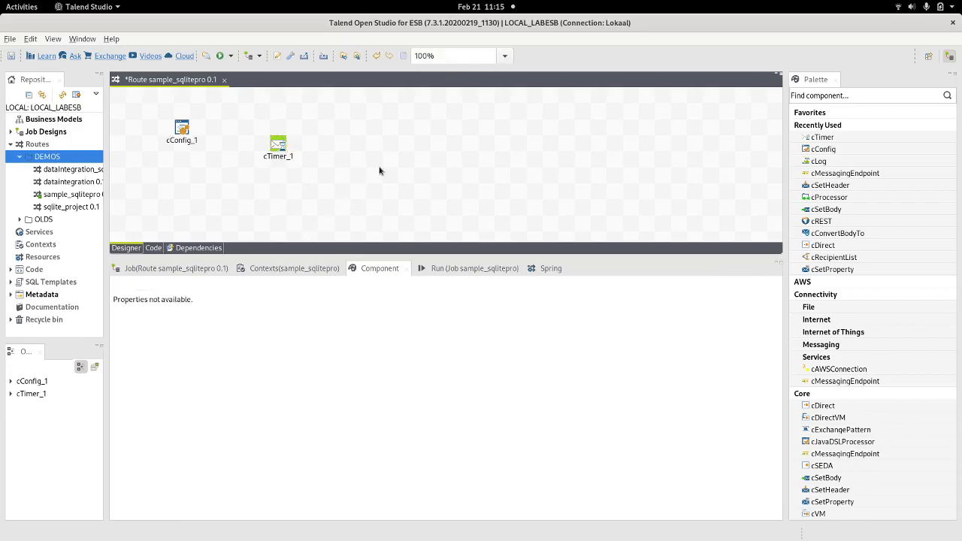
{"action": "left_click_drag", "start_coordinate": [277, 147], "coordinate": [261, 147]}
{"action": "left_click", "coordinate": [254, 317]}
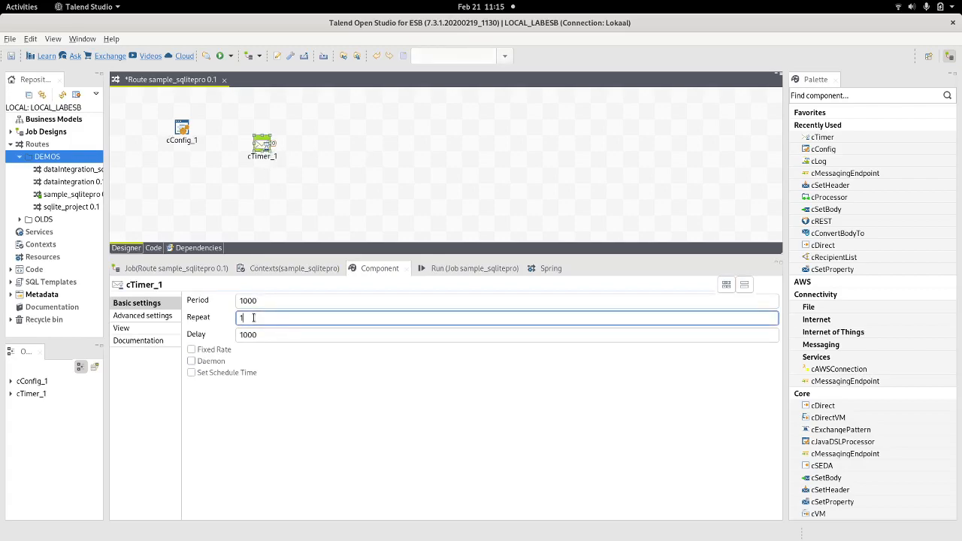
{"action": "left_click", "coordinate": [317, 160]}
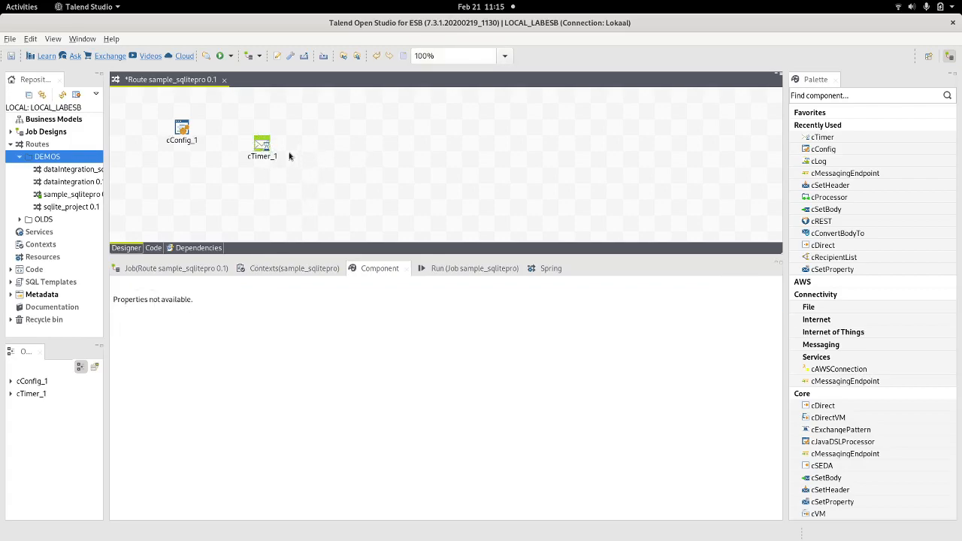
{"action": "left_click_drag", "start_coordinate": [261, 153], "coordinate": [248, 180]}
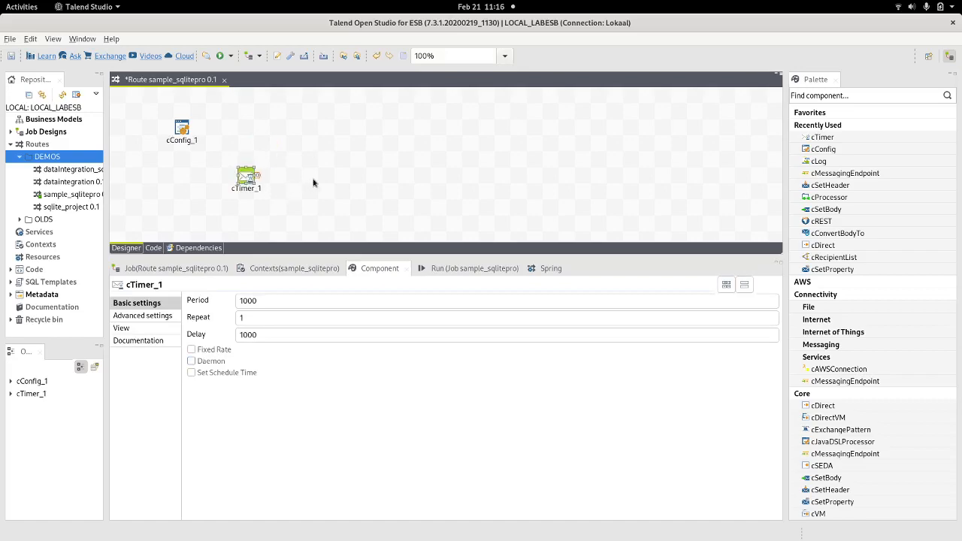
{"action": "left_click", "coordinate": [314, 182]}
{"action": "left_click", "coordinate": [248, 180]}
{"action": "left_click", "coordinate": [308, 178]}
{"action": "left_click", "coordinate": [244, 186]}
- Add a cMessagingEndpoint component level with cTimer_1 and connect the timer to it with a route link
{"action": "left_click", "coordinate": [306, 166]}
{"action": "type", "text": "cme"}
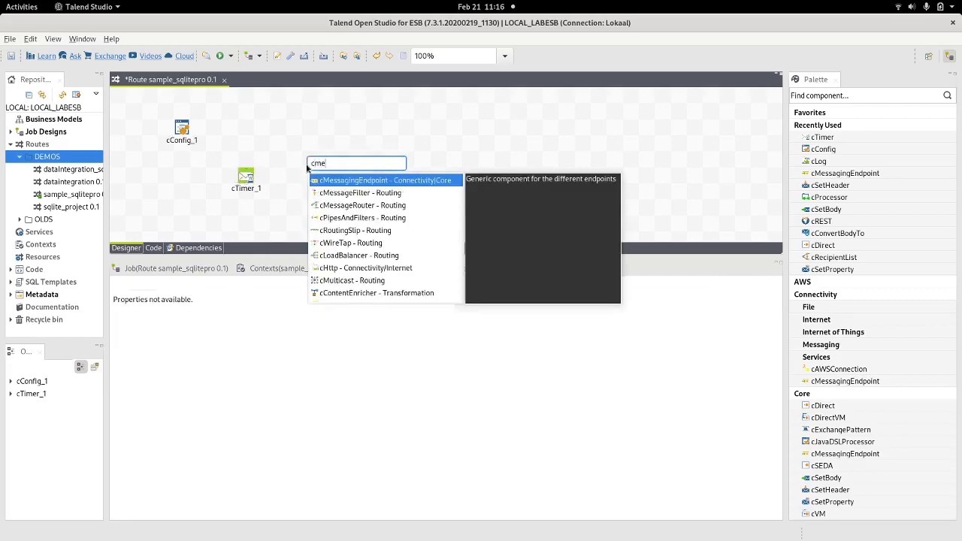
{"action": "key", "text": "Return"}
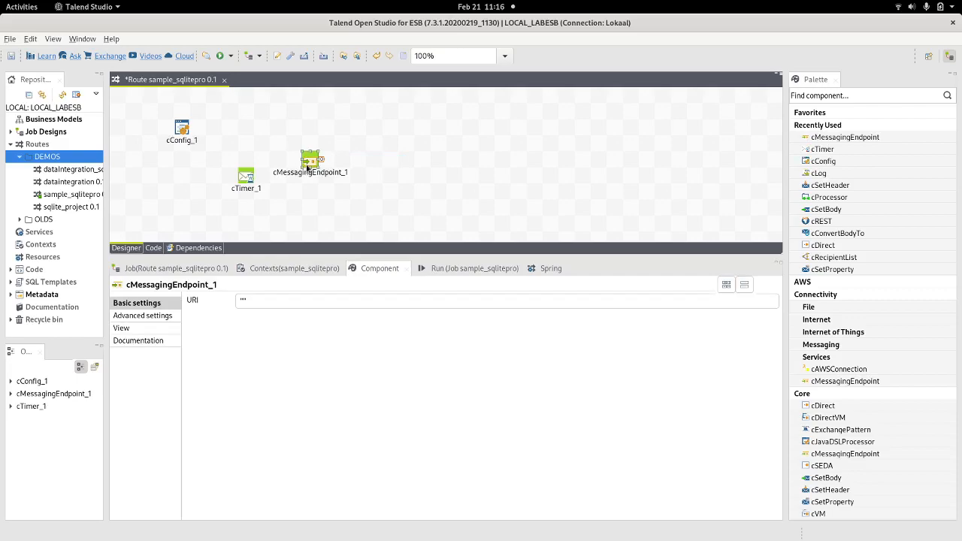
{"action": "left_click_drag", "start_coordinate": [310, 162], "coordinate": [351, 182]}
{"action": "left_click", "coordinate": [248, 178]}
{"action": "left_click_drag", "start_coordinate": [258, 178], "coordinate": [341, 181]}
{"action": "left_click", "coordinate": [340, 179]}
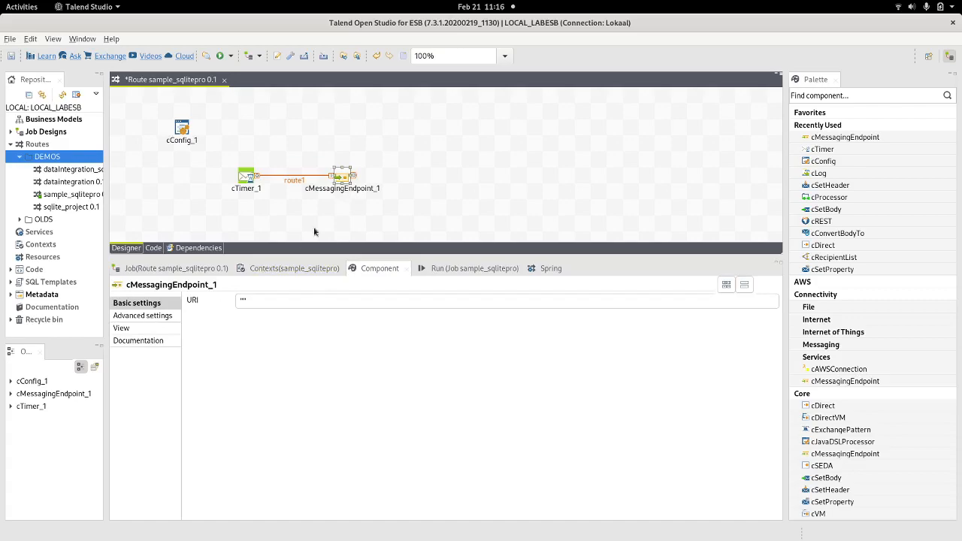
- Add the sql Camel component to the dependencies of cMessagingEndpoint_1 and open the endpoint's URI for editing
{"action": "left_click", "coordinate": [147, 317]}
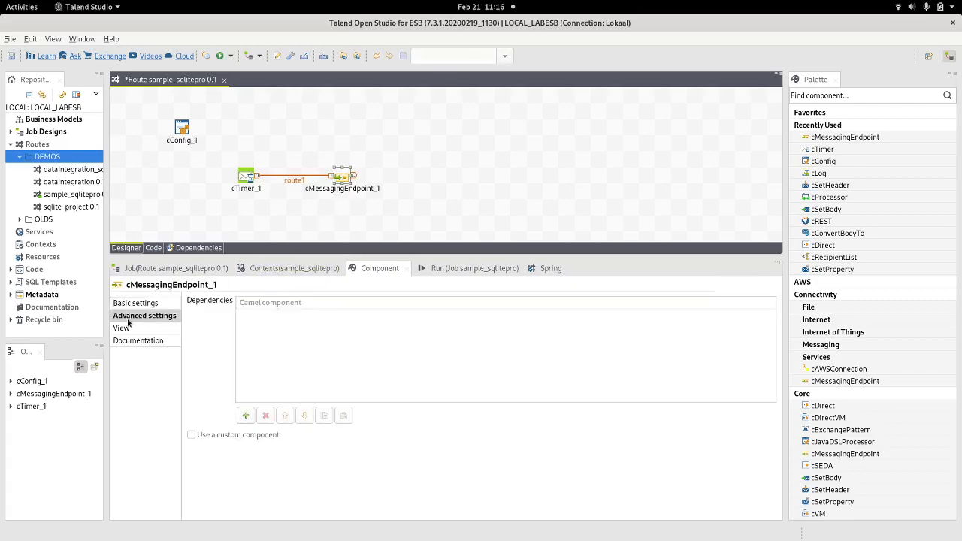
{"action": "left_click", "coordinate": [246, 416]}
{"action": "left_click", "coordinate": [264, 321]}
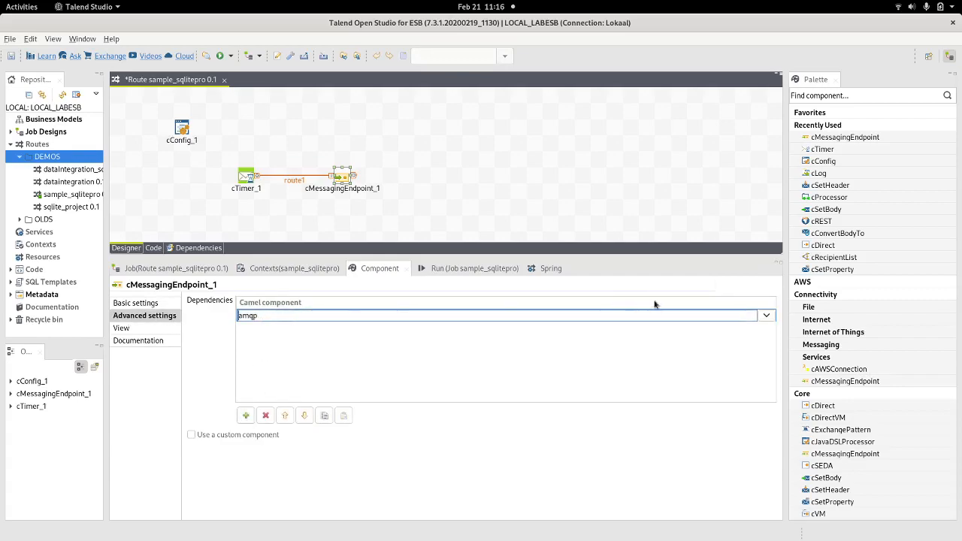
{"action": "left_click", "coordinate": [764, 316]}
{"action": "scroll", "coordinate": [525, 383], "scroll_direction": "down", "scroll_amount": 3}
{"action": "scroll", "coordinate": [590, 358], "scroll_direction": "down", "scroll_amount": 14}
{"action": "scroll", "coordinate": [590, 359], "scroll_direction": "down", "scroll_amount": 11}
{"action": "scroll", "coordinate": [548, 381], "scroll_direction": "down", "scroll_amount": 12}
{"action": "scroll", "coordinate": [537, 385], "scroll_direction": "down", "scroll_amount": 12}
{"action": "scroll", "coordinate": [537, 385], "scroll_direction": "down", "scroll_amount": 3}
{"action": "scroll", "coordinate": [536, 385], "scroll_direction": "down", "scroll_amount": 6}
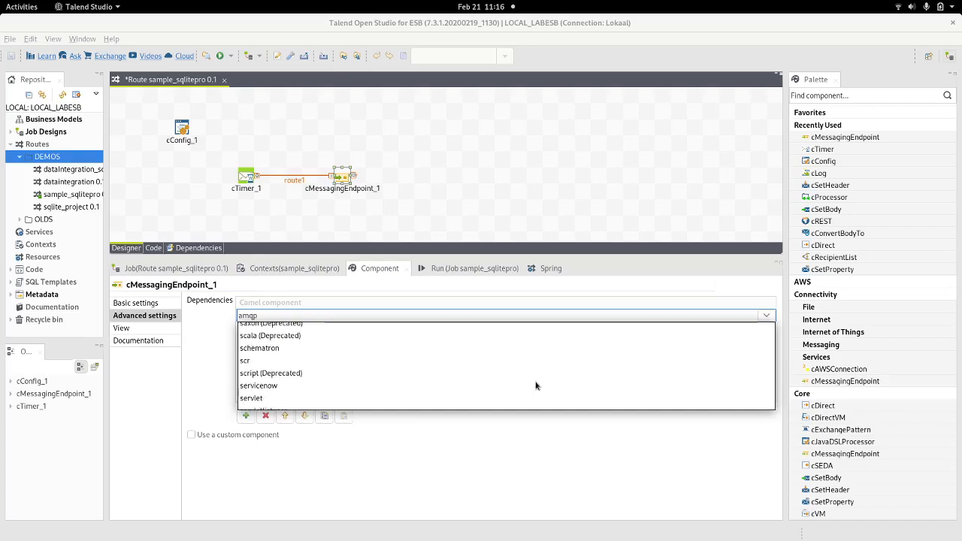
{"action": "scroll", "coordinate": [536, 385], "scroll_direction": "down", "scroll_amount": 2}
{"action": "scroll", "coordinate": [536, 386], "scroll_direction": "down", "scroll_amount": 5}
{"action": "scroll", "coordinate": [536, 385], "scroll_direction": "down", "scroll_amount": 6}
{"action": "scroll", "coordinate": [536, 386], "scroll_direction": "up", "scroll_amount": 1}
{"action": "left_click", "coordinate": [250, 357]}
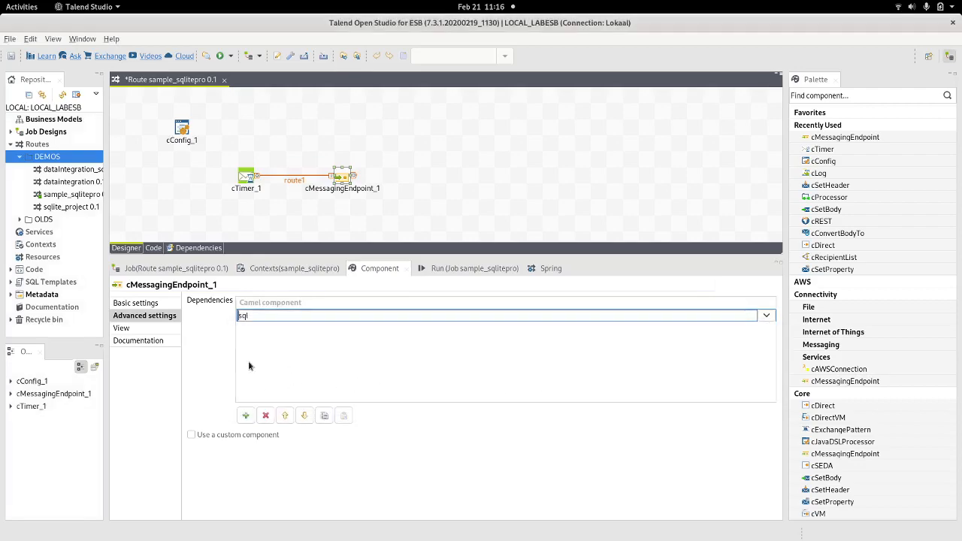
{"action": "left_click", "coordinate": [292, 367]}
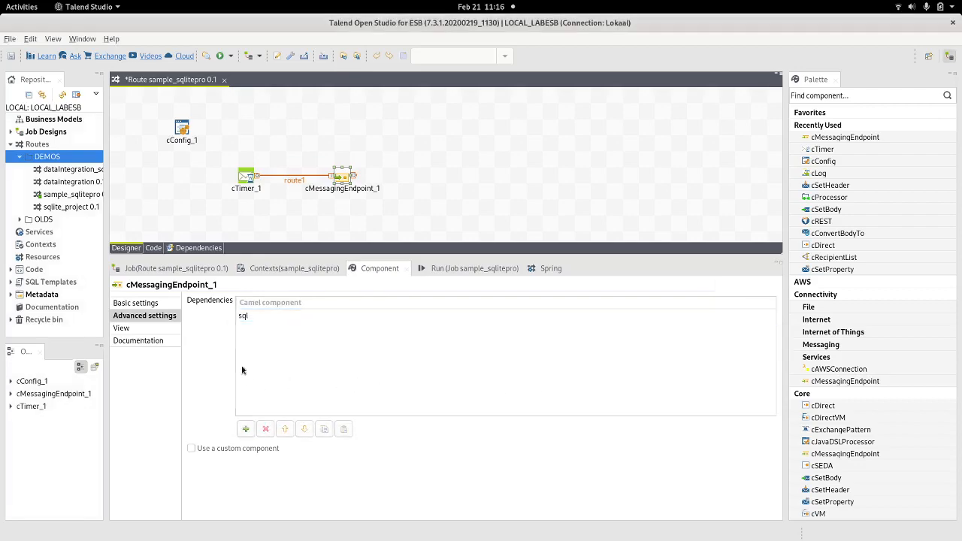
{"action": "left_click", "coordinate": [153, 307]}
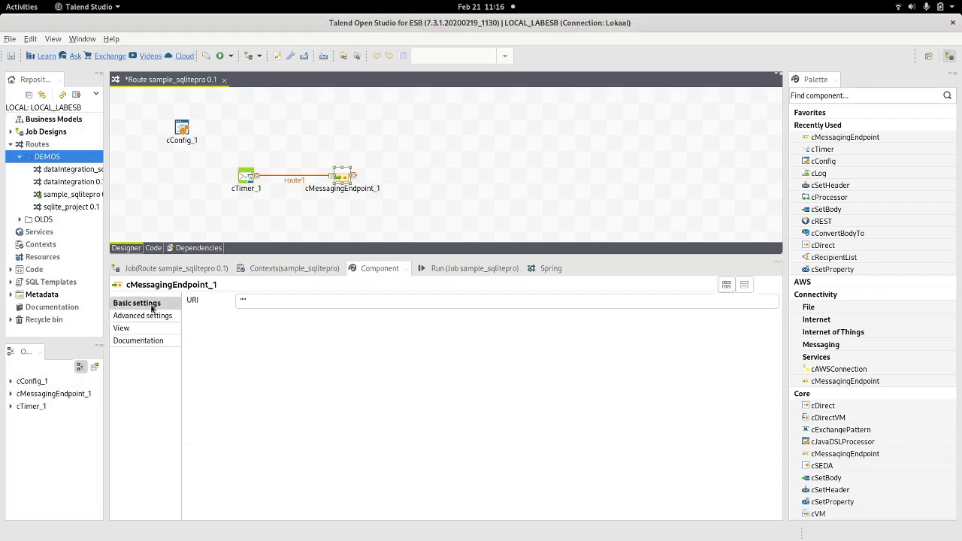
{"action": "left_click", "coordinate": [242, 302]}
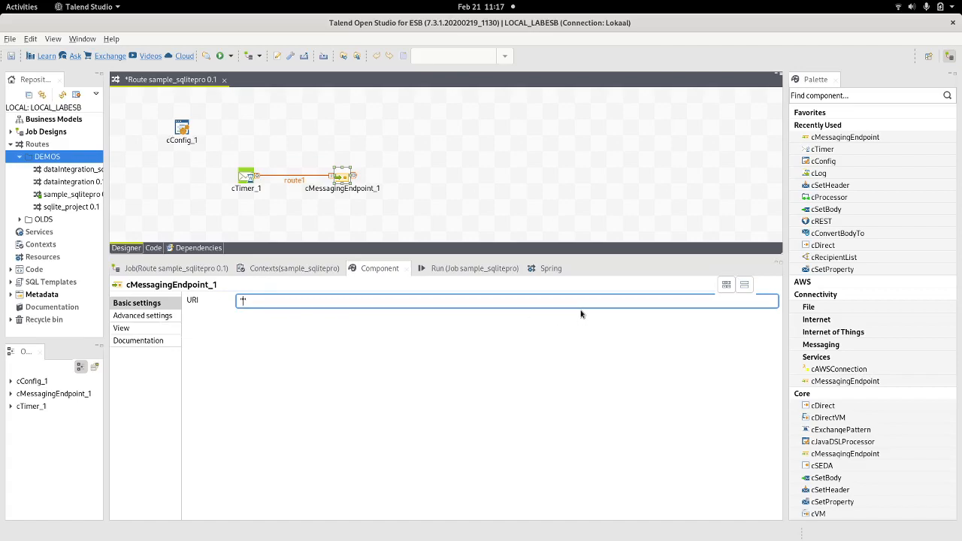
- Show the route's Spring configuration, and copy the dataSource1 bean definition from the notes in the text editor
{"action": "left_click", "coordinate": [542, 271]}
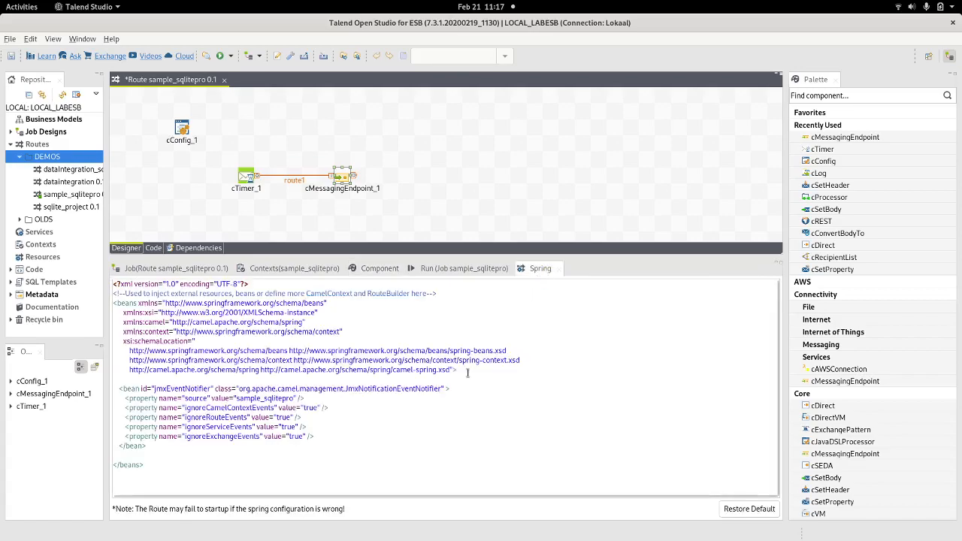
{"action": "key", "text": "alt+Tab"}
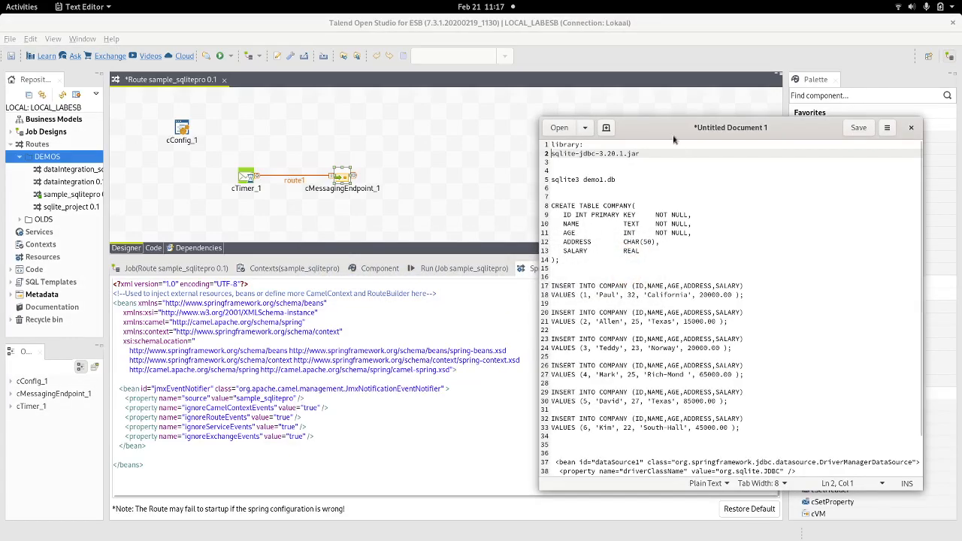
{"action": "left_click_drag", "start_coordinate": [668, 127], "coordinate": [587, 32]}
{"action": "scroll", "coordinate": [604, 329], "scroll_direction": "down", "scroll_amount": 2}
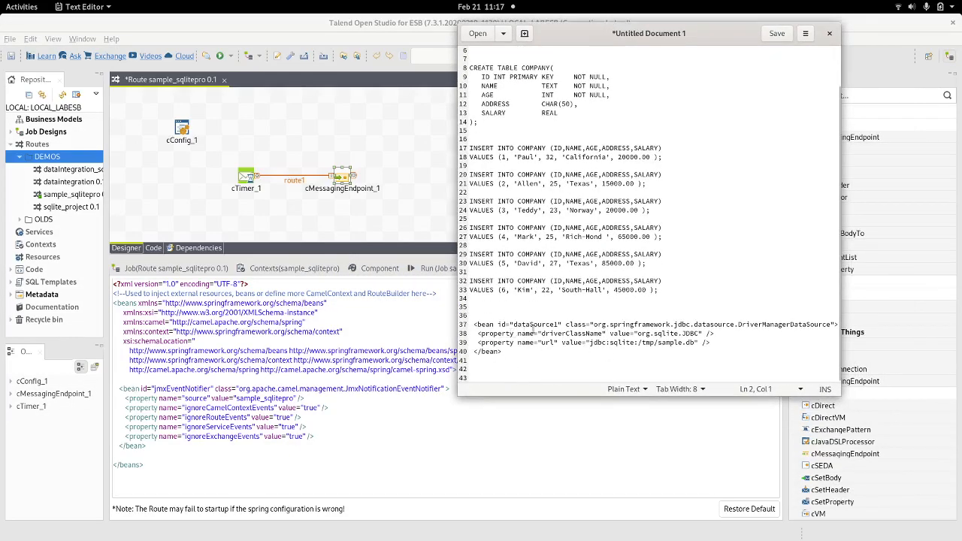
{"action": "left_click_drag", "start_coordinate": [504, 353], "coordinate": [463, 325]}
{"action": "key", "text": "ctrl+c"}
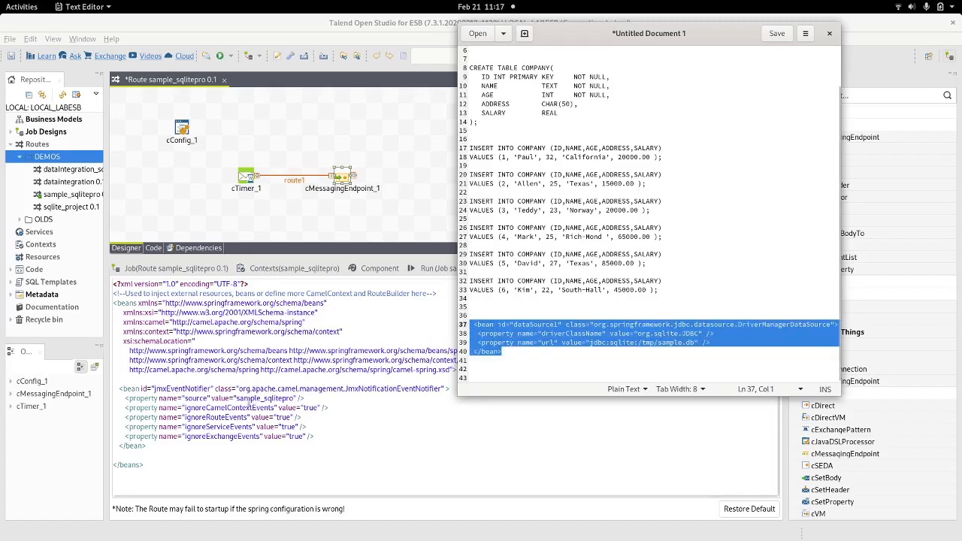
- Paste the dataSource1 bean into the route's Spring configuration, on blank lines above the jmxEventNotifier bean
{"action": "left_click", "coordinate": [208, 380]}
{"action": "key", "text": "Return"}
{"action": "key", "text": "Return"}
{"action": "key", "text": "Return"}
{"action": "key", "text": "Return"}
{"action": "key", "text": "Up"}
{"action": "key", "text": "Up"}
{"action": "key", "text": "Up"}
{"action": "key", "text": "ctrl+v"}
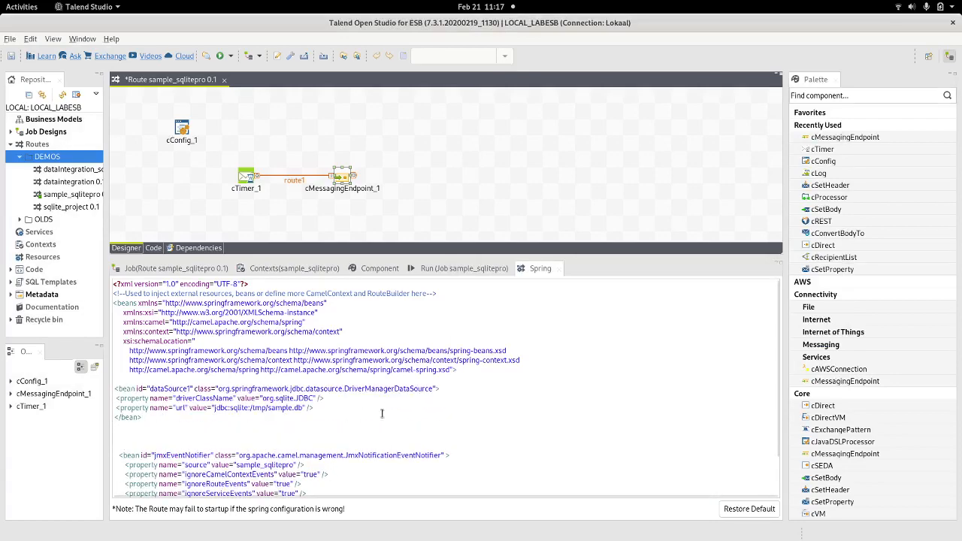
- Review the dataSource1 bean's class, its driverClassName property and value, and the database path in its url property
{"action": "left_click_drag", "start_coordinate": [432, 389], "coordinate": [217, 391]}
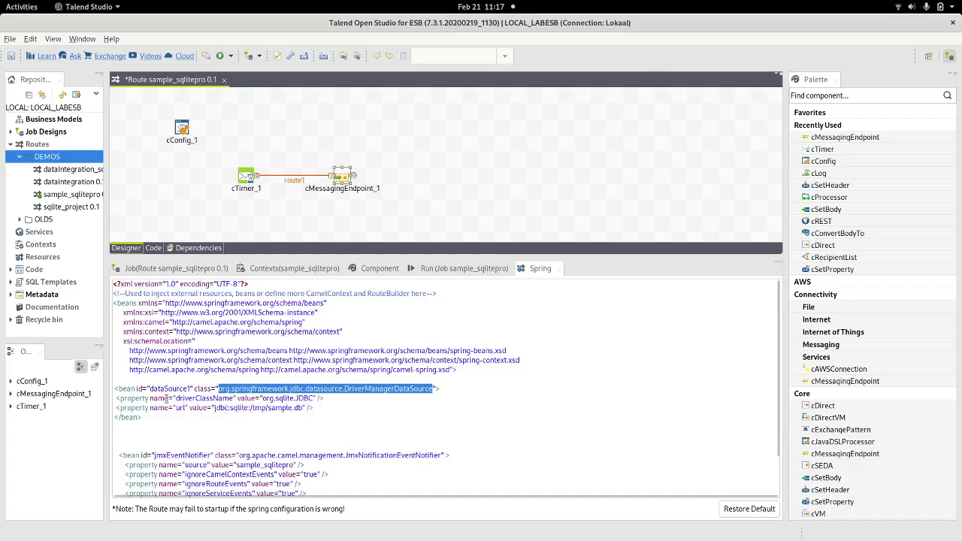
{"action": "double_click", "coordinate": [203, 399]}
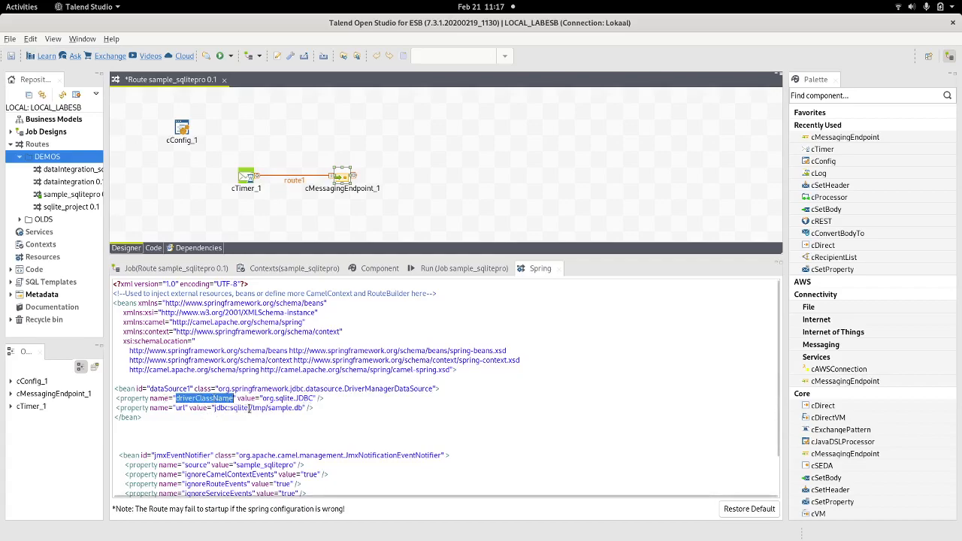
{"action": "left_click_drag", "start_coordinate": [311, 398], "coordinate": [271, 399]}
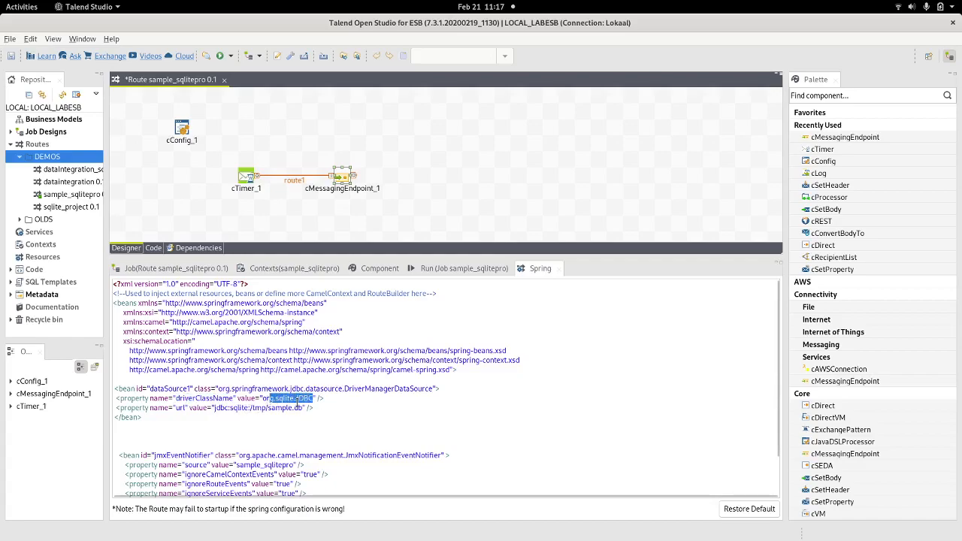
{"action": "left_click", "coordinate": [180, 411]}
{"action": "double_click", "coordinate": [181, 410]}
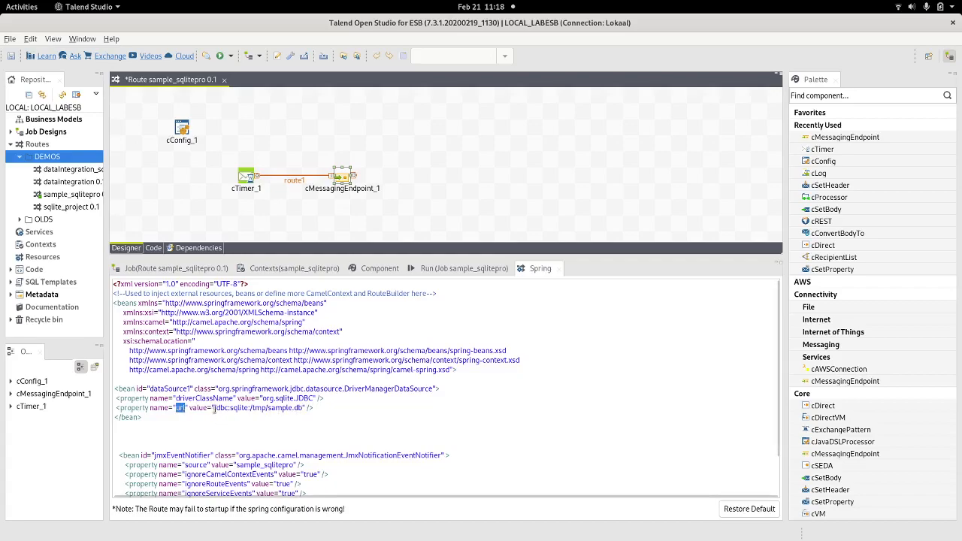
{"action": "double_click", "coordinate": [239, 409]}
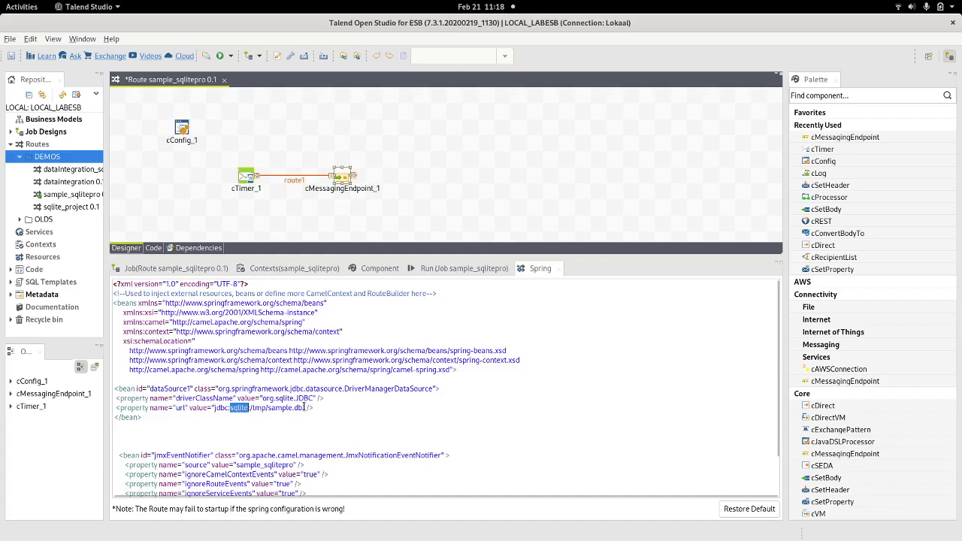
{"action": "left_click_drag", "start_coordinate": [302, 406], "coordinate": [253, 407]}
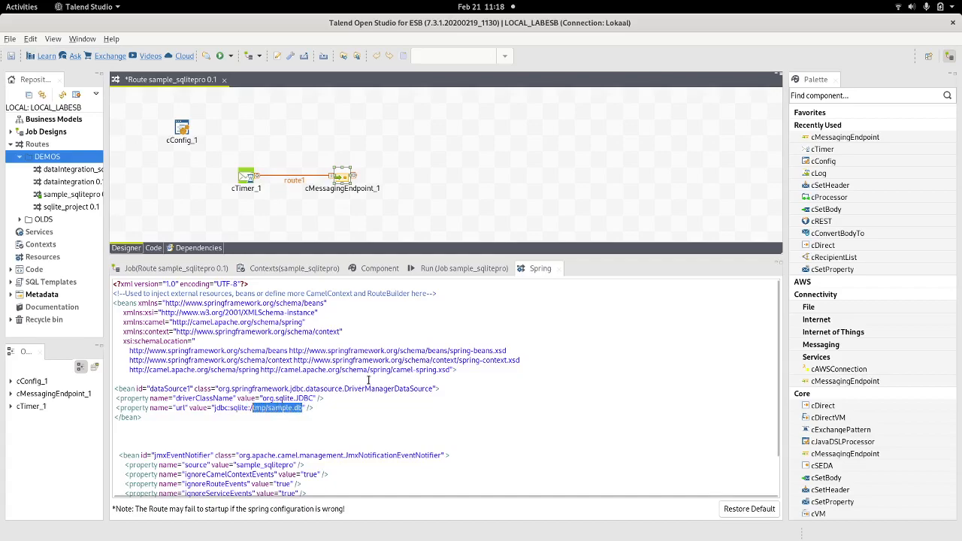
- Set the URI of cMessagingEndpoint_1 to "SELECT * FROM COMPANY"
{"action": "double_click", "coordinate": [342, 177]}
{"action": "left_click", "coordinate": [243, 299]}
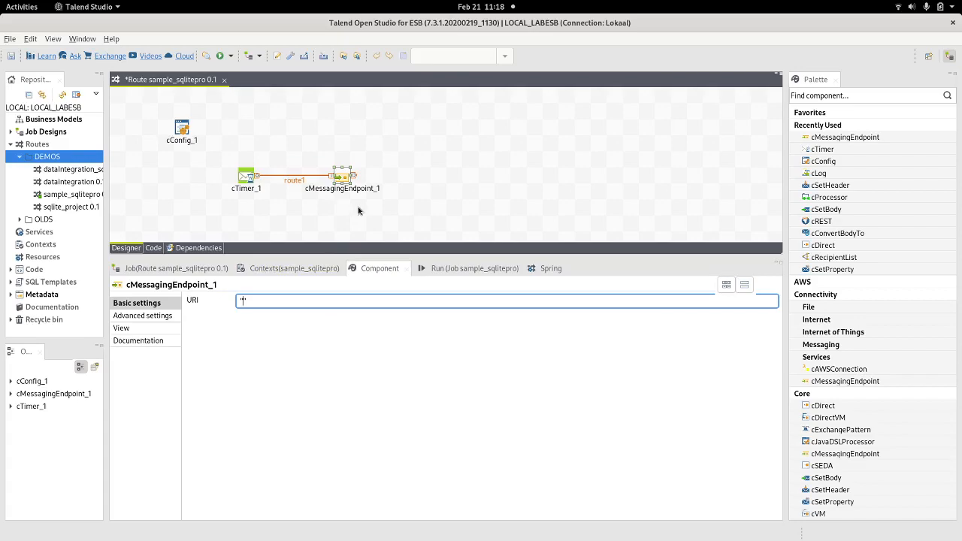
{"action": "type", "text": "se"}
{"action": "type", "text": "LEC"}
{"action": "type", "text": "T * FROM"}
{"action": "type", "text": " COMPNA"}
- Compare the database file name in the dataSource1 url with the one used by sqlite3 in the terminal
{"action": "left_click", "coordinate": [538, 269]}
{"action": "double_click", "coordinate": [281, 408]}
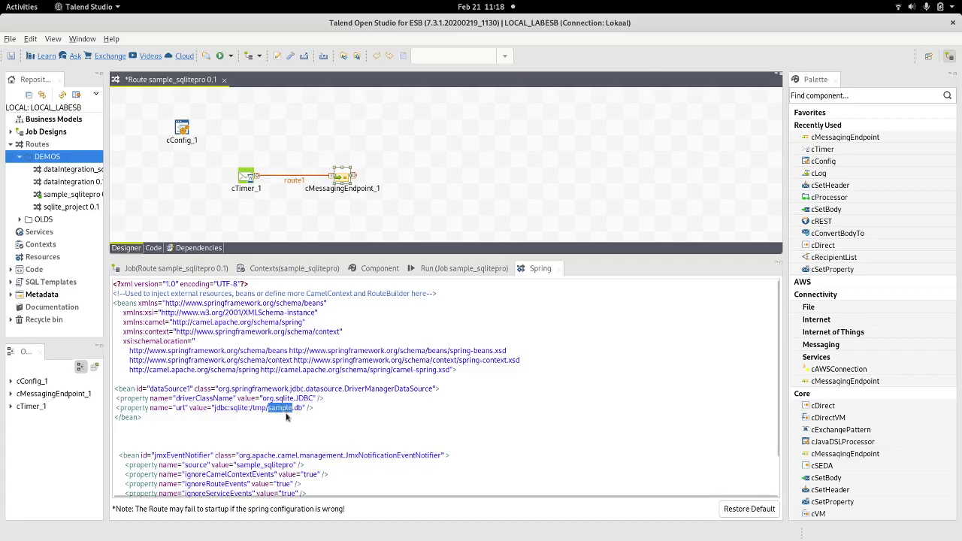
{"action": "key", "text": "alt+Tab"}
{"action": "key", "text": "alt+Tab"}
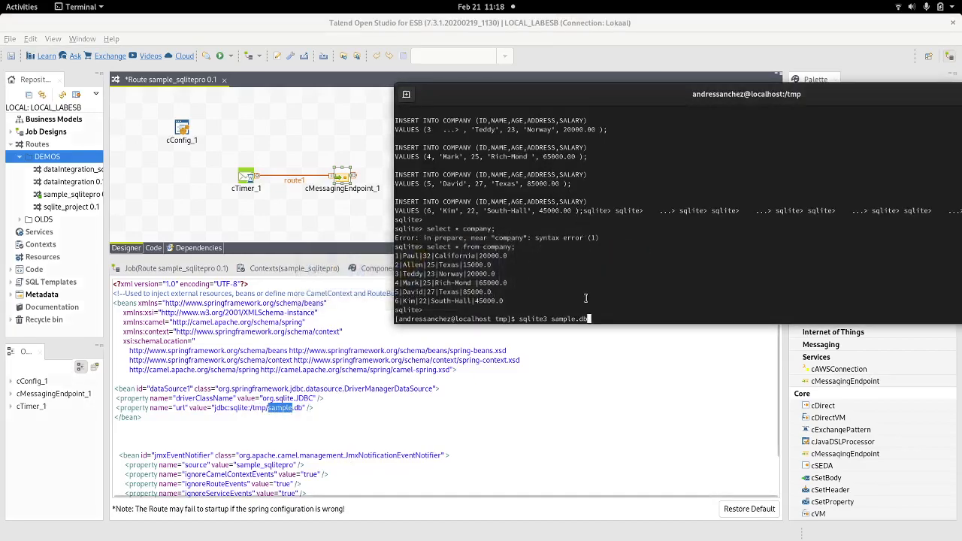
{"action": "double_click", "coordinate": [566, 318]}
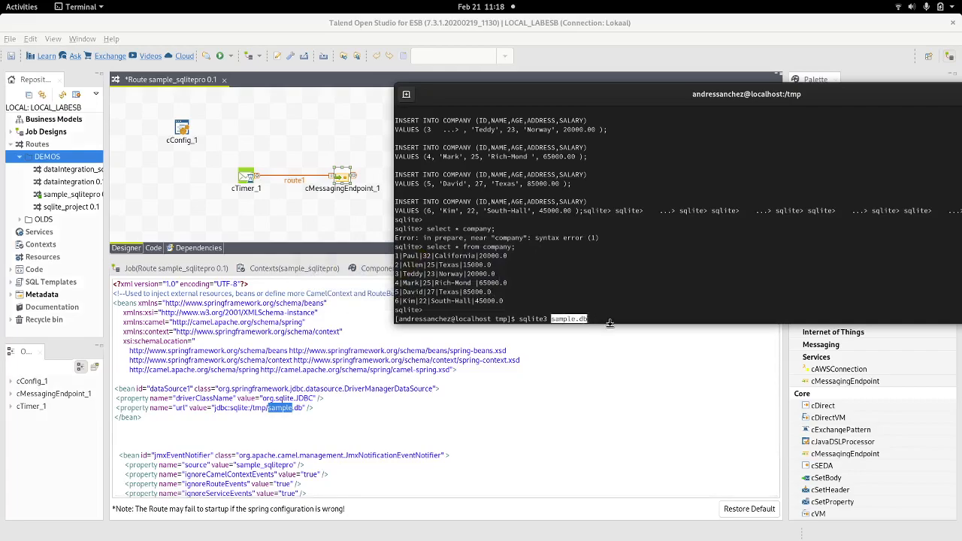
{"action": "left_click", "coordinate": [361, 438]}
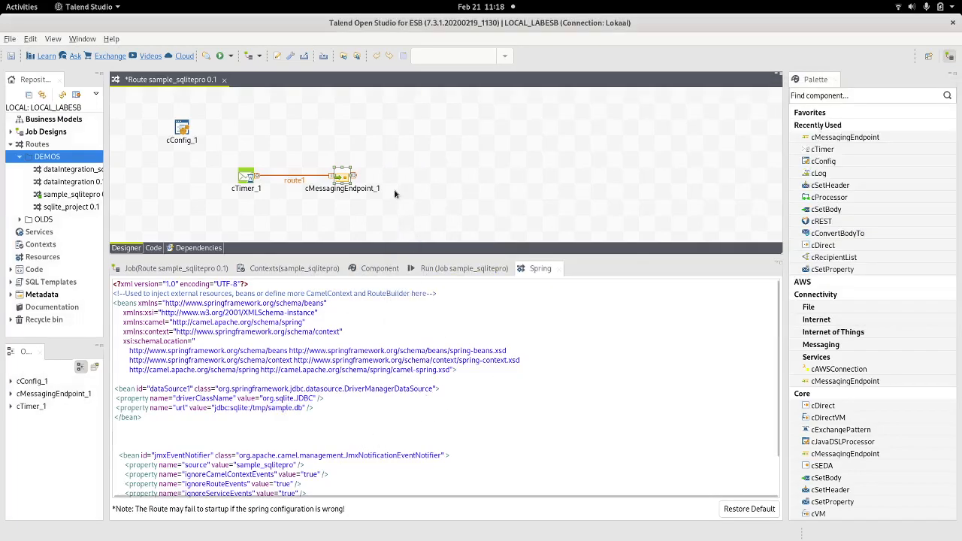
- Add a cLog component beyond cMessagingEndpoint_1 on the canvas and connect the endpoint to it with a route link
{"action": "left_click", "coordinate": [396, 167]}
{"action": "type", "text": "clog"}
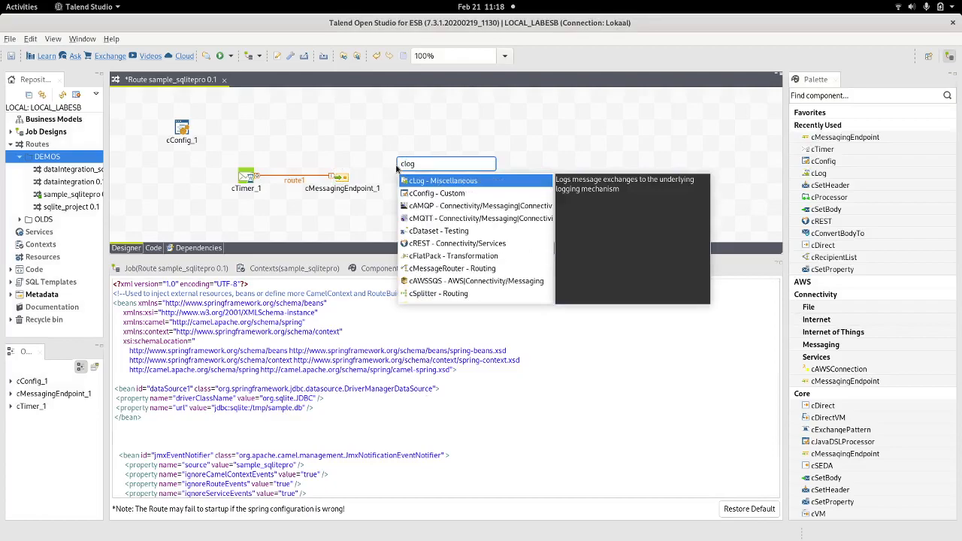
{"action": "key", "text": "Return"}
{"action": "left_click_drag", "start_coordinate": [396, 167], "coordinate": [428, 167]}
{"action": "left_click", "coordinate": [346, 178]}
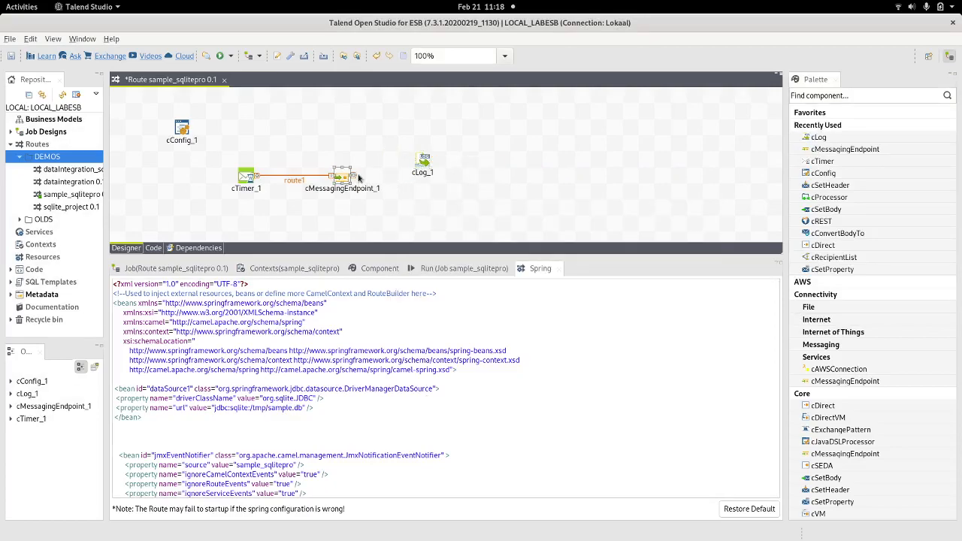
{"action": "left_click_drag", "start_coordinate": [359, 179], "coordinate": [428, 164]}
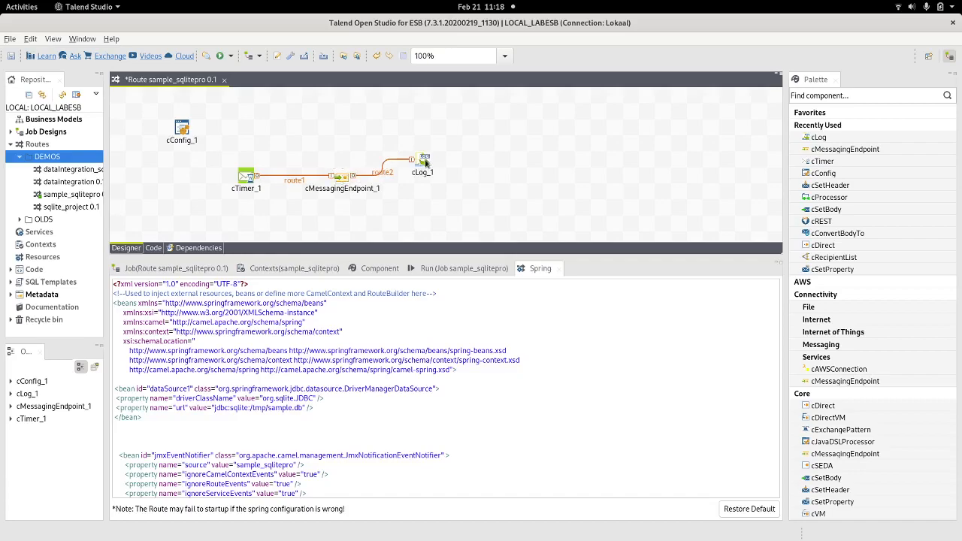
- Configure cLog_1 to specify the output log message, with "${body}" as the message
{"action": "left_click", "coordinate": [425, 161]}
{"action": "left_click", "coordinate": [198, 393]}
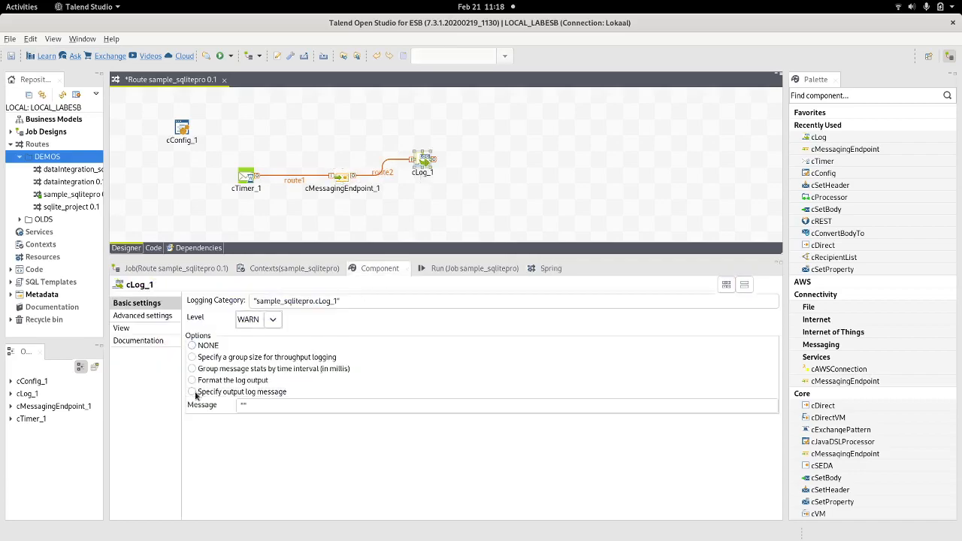
{"action": "left_click", "coordinate": [241, 405]}
{"action": "key", "text": "Left"}
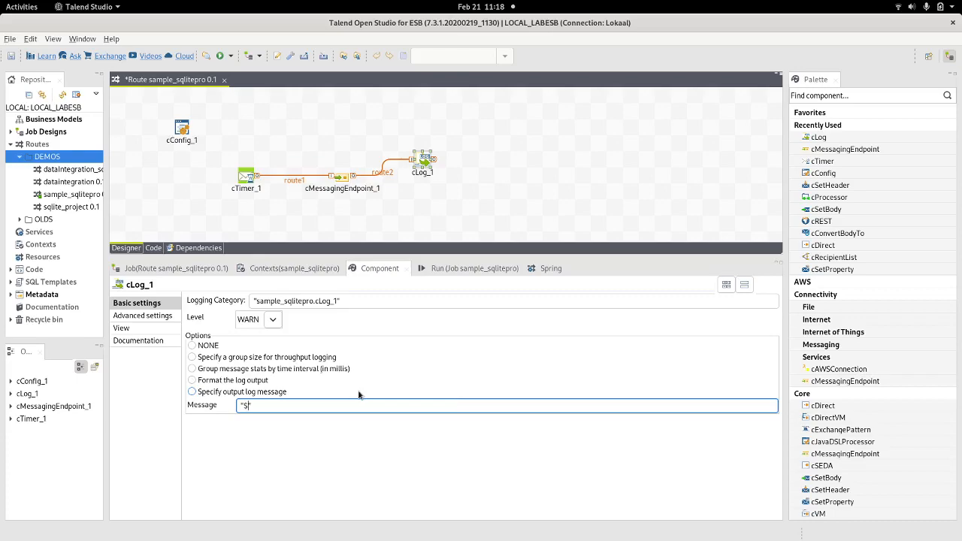
{"action": "type", "text": "${body"}
- Move cLog_1 level with cMessagingEndpoint_1 and run the sample_sqlitepro route
{"action": "left_click", "coordinate": [441, 270]}
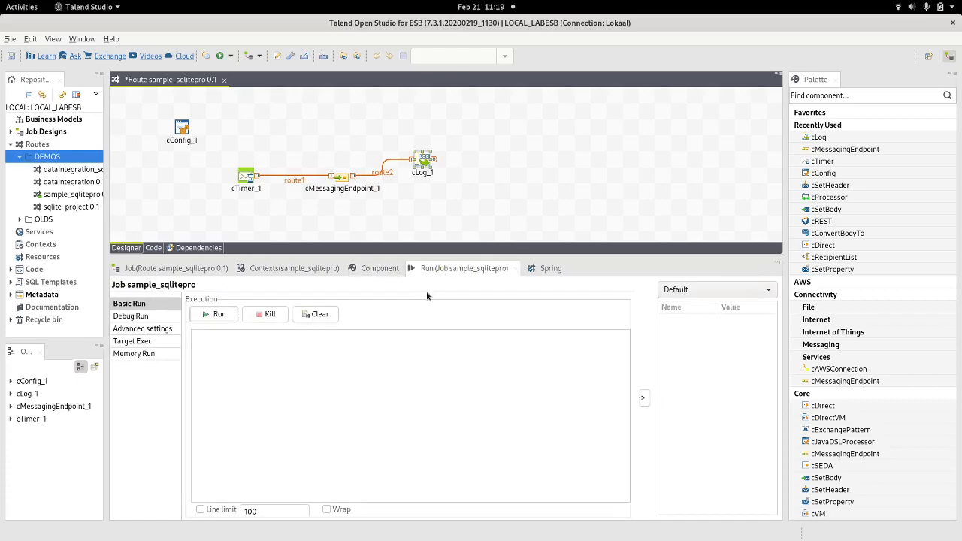
{"action": "left_click_drag", "start_coordinate": [423, 160], "coordinate": [454, 176]}
{"action": "left_click", "coordinate": [215, 316]}
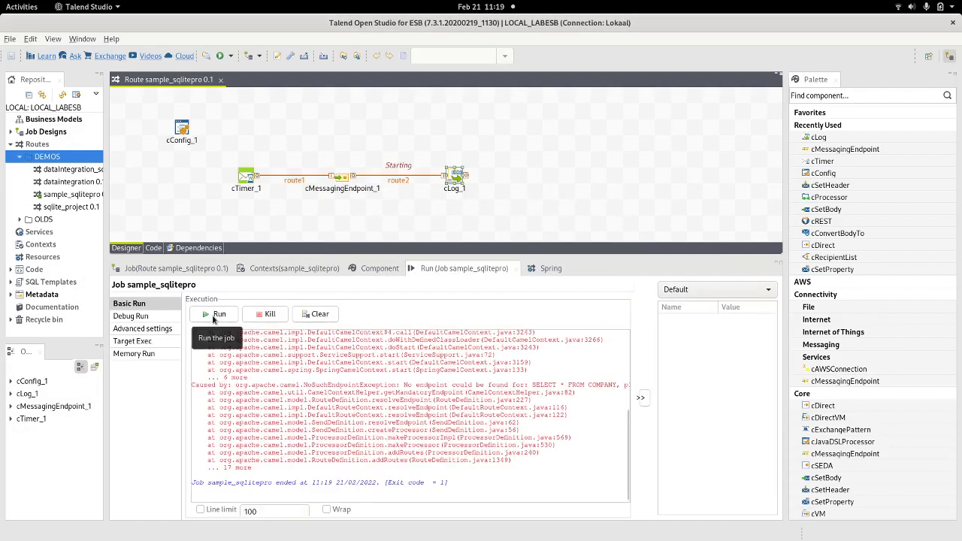
- Examine the start of the run output and read the full FailedToCreateRouteException message for its cause
{"action": "scroll", "coordinate": [492, 386], "scroll_direction": "up", "scroll_amount": 7}
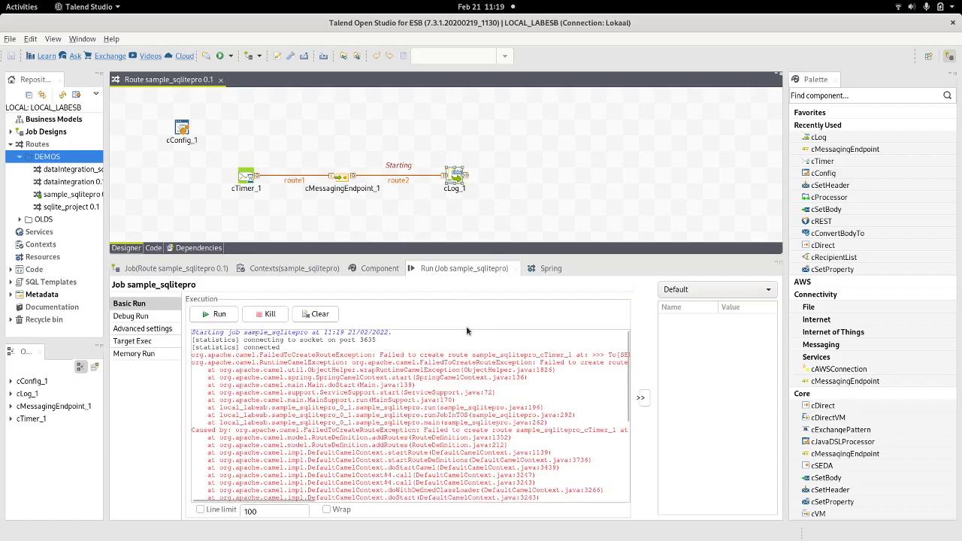
{"action": "left_click_drag", "start_coordinate": [493, 362], "coordinate": [589, 363]}
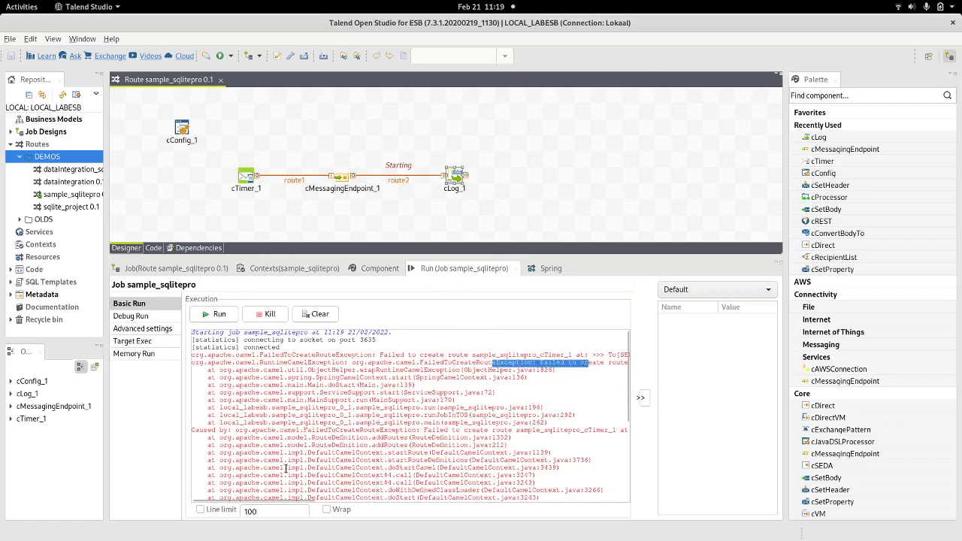
{"action": "left_click_drag", "start_coordinate": [280, 502], "coordinate": [415, 511]}
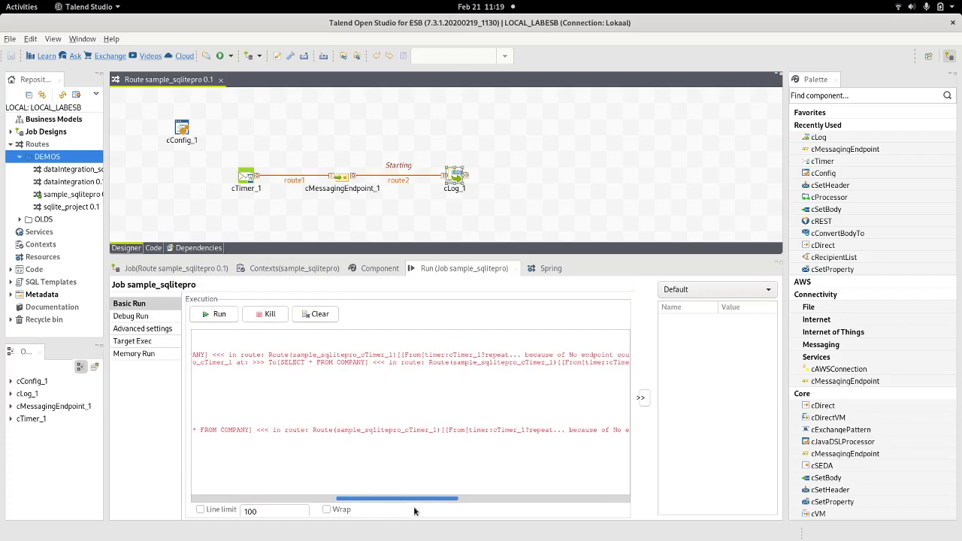
{"action": "triple_click", "coordinate": [505, 354]}
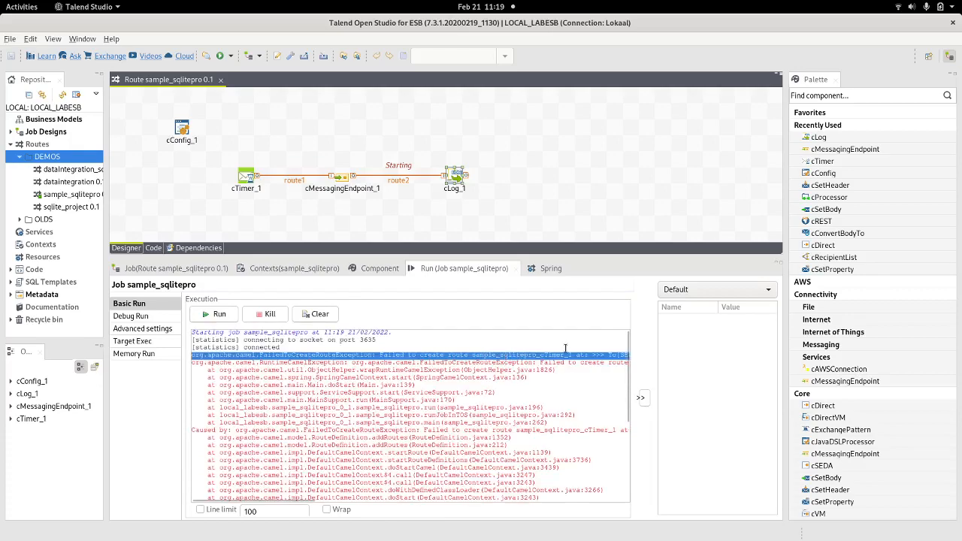
{"action": "left_click", "coordinate": [553, 355]}
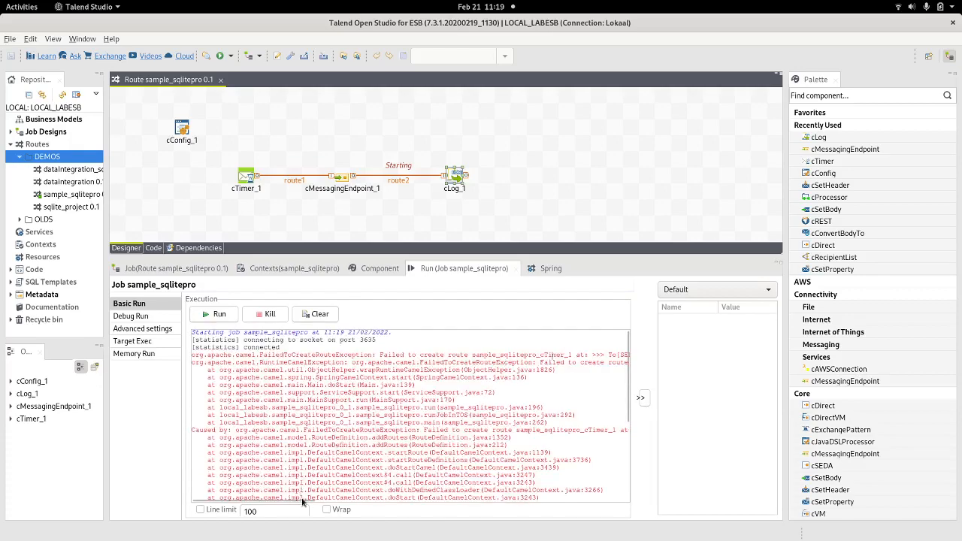
{"action": "left_click_drag", "start_coordinate": [314, 498], "coordinate": [558, 506]}
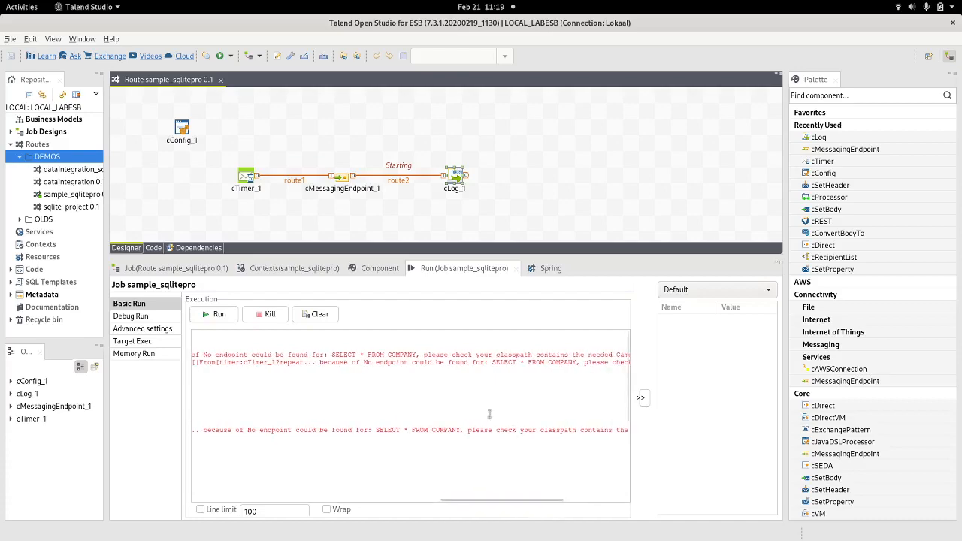
- Prefix the query in the URI of cMessagingEndpoint_1 with the component scheme "sql:"
{"action": "left_click", "coordinate": [342, 178]}
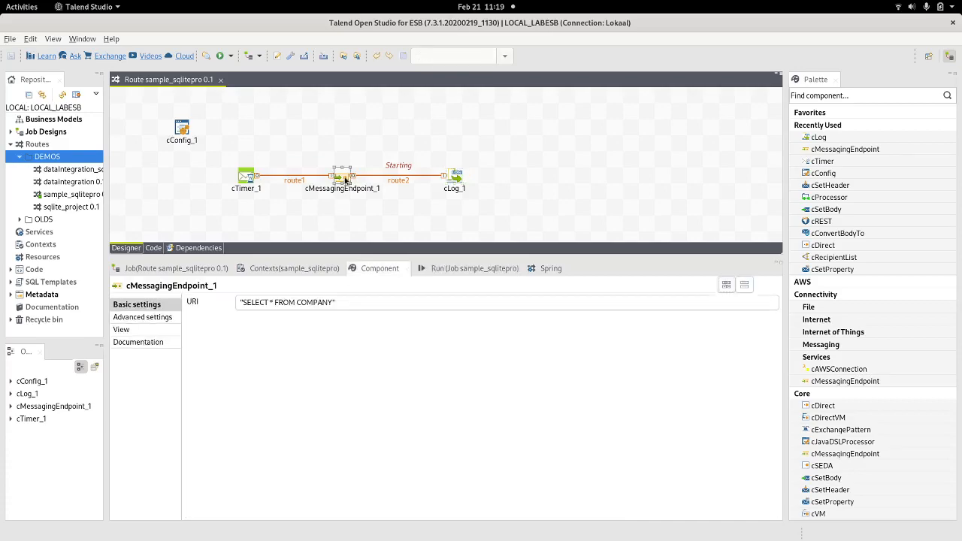
{"action": "left_click", "coordinate": [241, 301]}
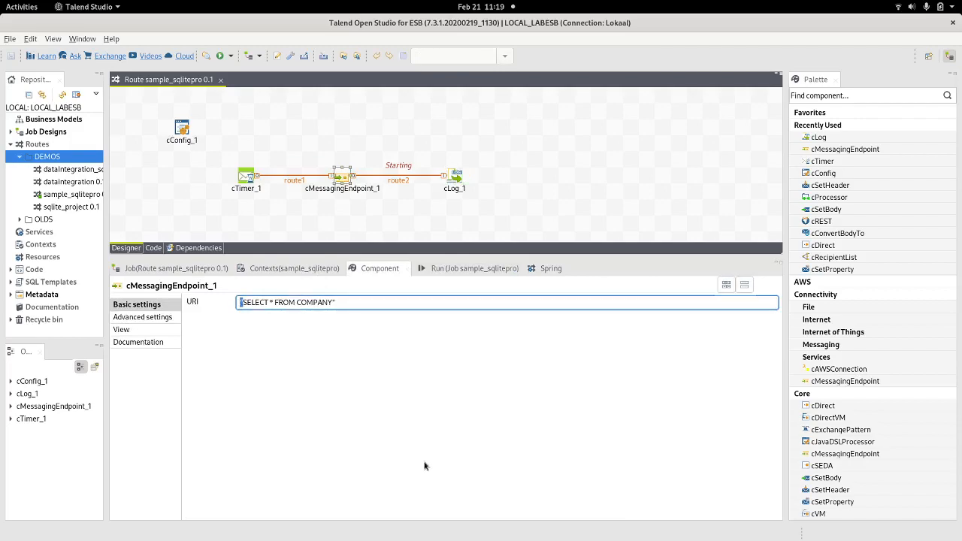
{"action": "type", "text": "sql:"}
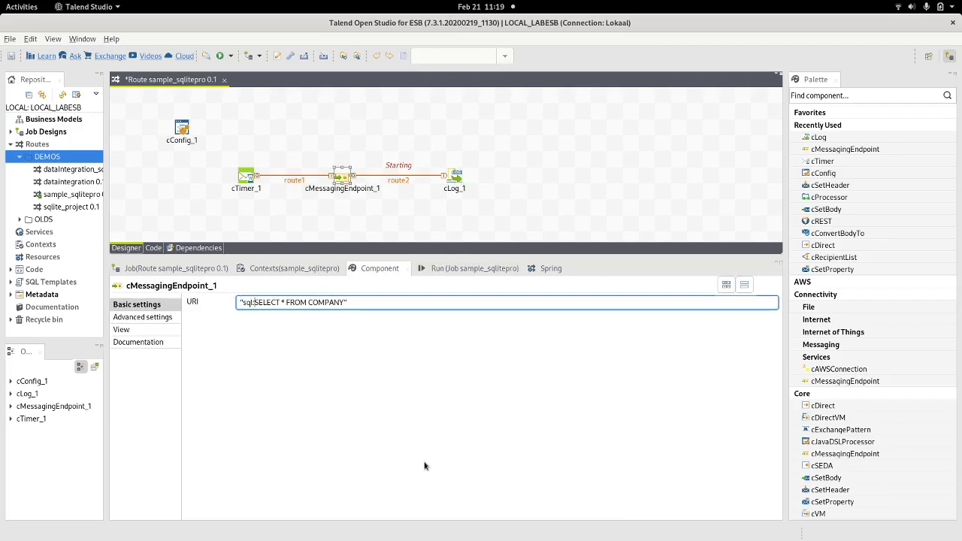
- Clear the run output, run the sample_sqlitepro route again and inspect the records logged by cLog_1
{"action": "left_click", "coordinate": [454, 270]}
{"action": "left_click", "coordinate": [307, 316]}
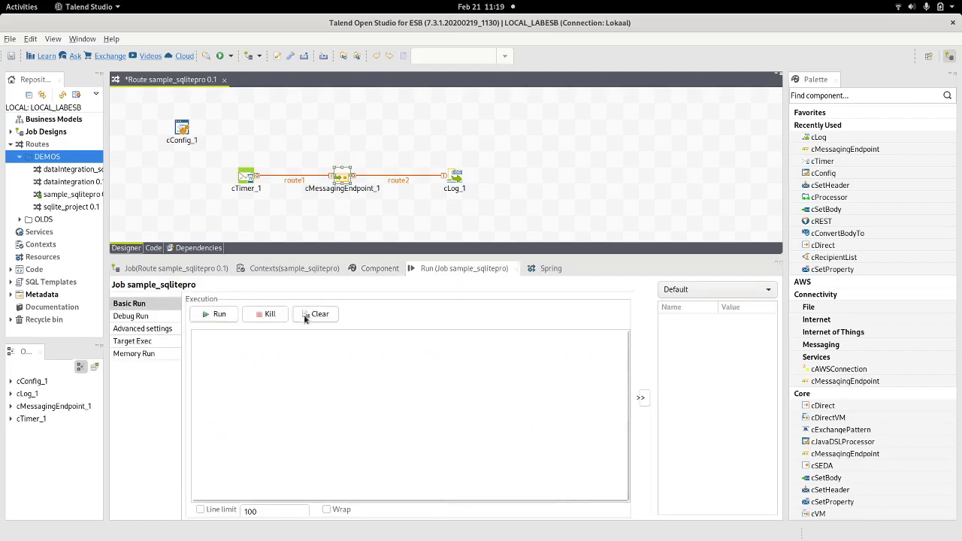
{"action": "left_click", "coordinate": [204, 314]}
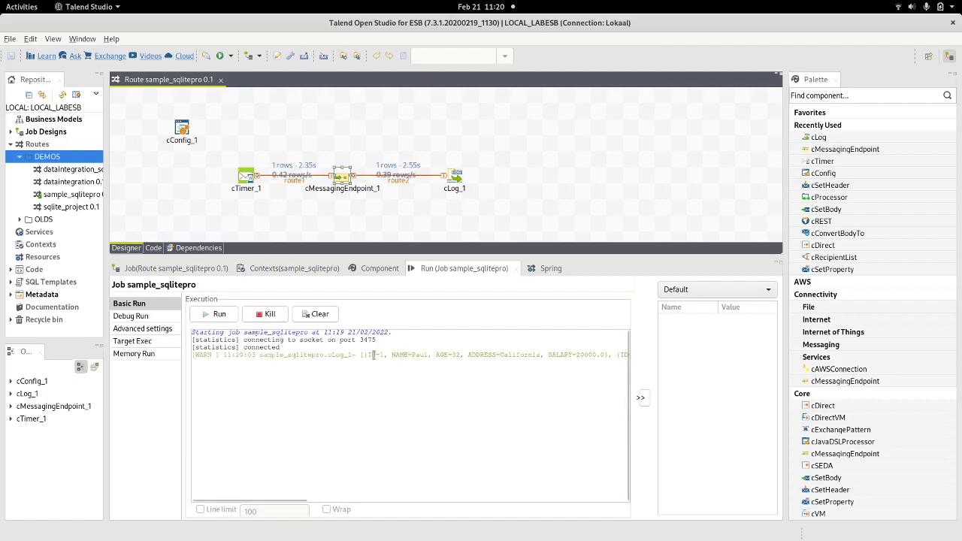
{"action": "left_click_drag", "start_coordinate": [363, 355], "coordinate": [381, 369]}
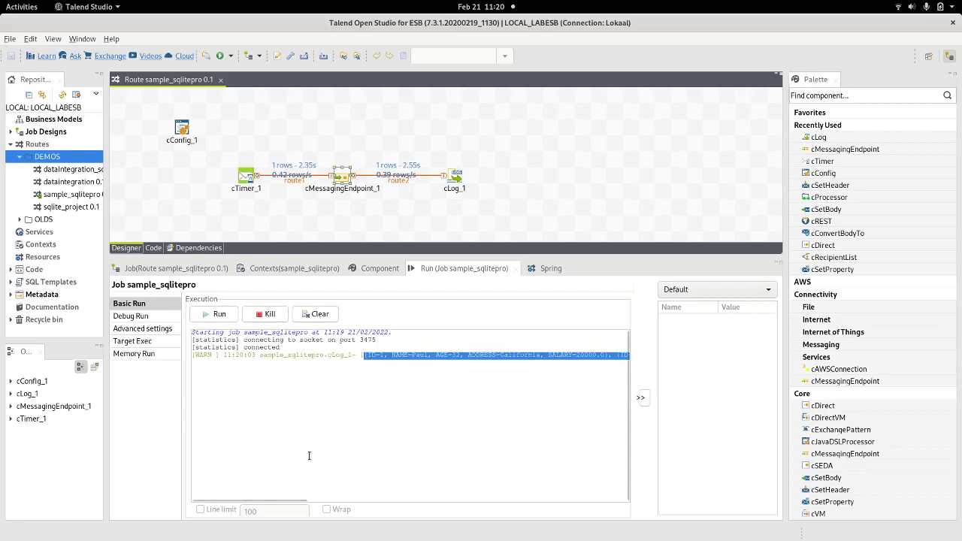
- Read the rest of the logged records, and set the log message of cLog_1 to "${body[0]}"
{"action": "left_click_drag", "start_coordinate": [303, 500], "coordinate": [643, 485]}
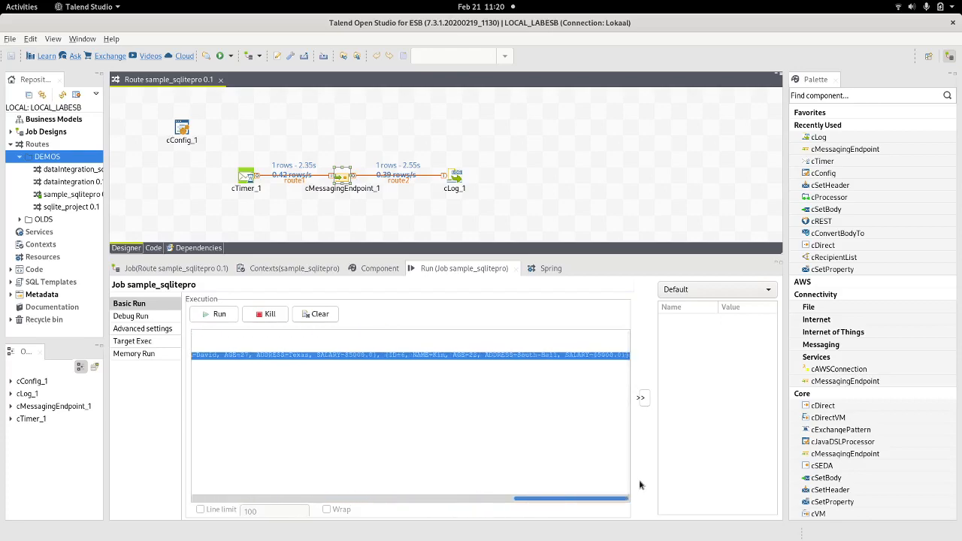
{"action": "left_click", "coordinate": [455, 178]}
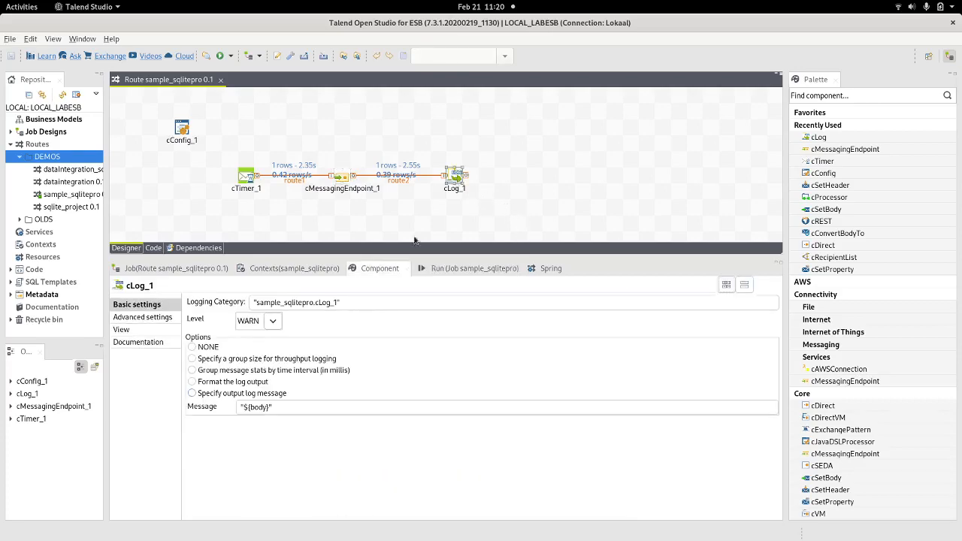
{"action": "left_click", "coordinate": [281, 407]}
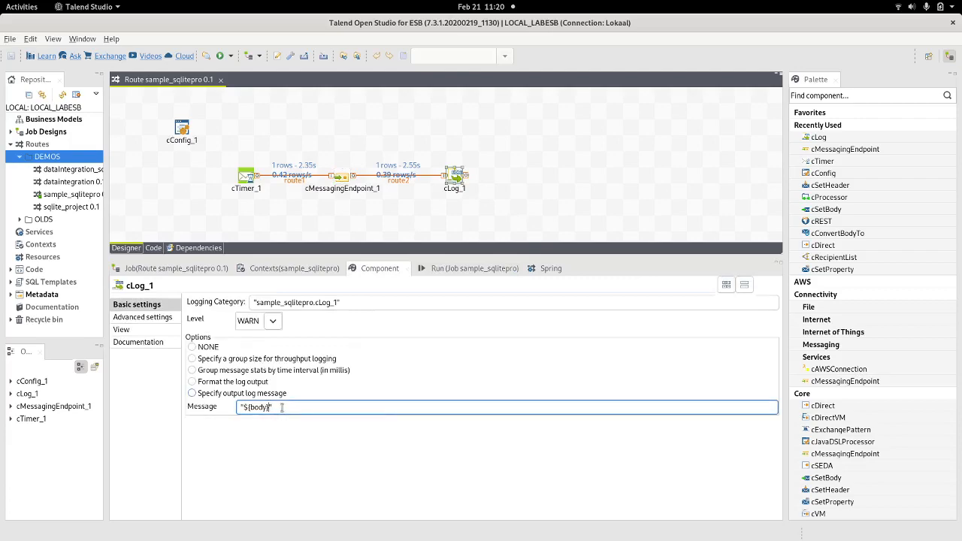
{"action": "type", "text": "[]"}
{"action": "type", "text": "0"}
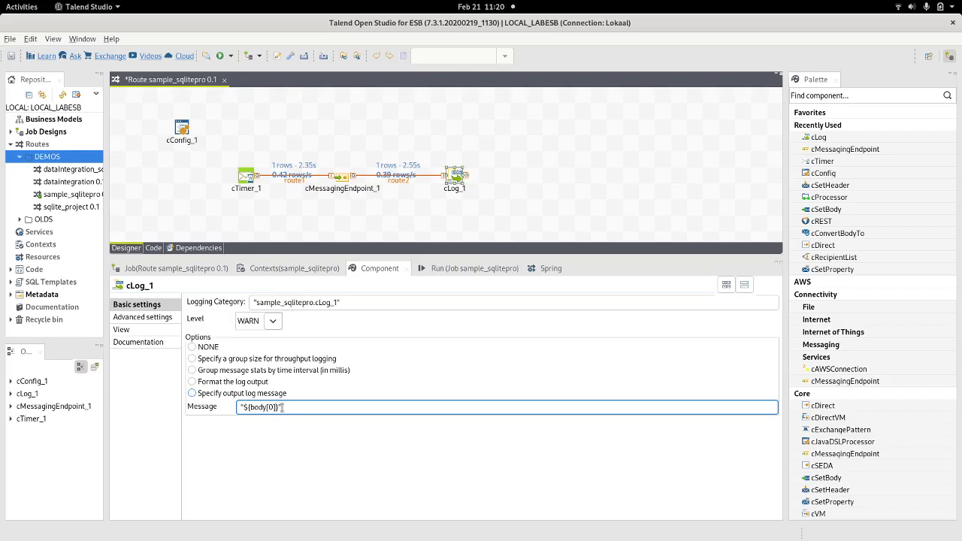
- Stop the running route, run sample_sqlitepro again and inspect the SALARY field in the record logged by cLog_1
{"action": "left_click", "coordinate": [460, 271]}
{"action": "left_click", "coordinate": [257, 316]}
{"action": "left_click", "coordinate": [213, 316]}
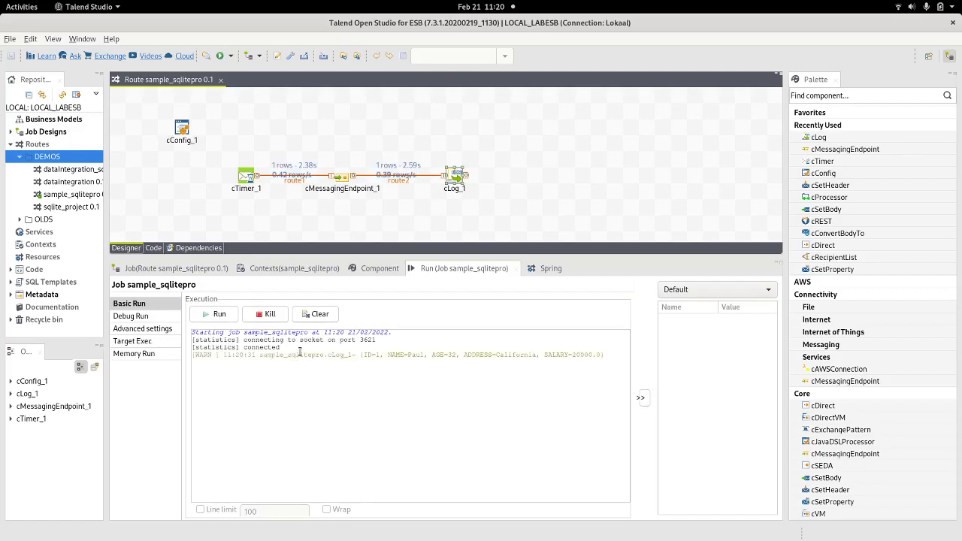
{"action": "double_click", "coordinate": [554, 356]}
- Extend the log message of cLog_1 to "${body[0]['SALARY']}" so it outputs only the first record's salary
{"action": "left_click", "coordinate": [453, 180]}
{"action": "left_click", "coordinate": [277, 412]}
{"action": "type", "text": "[0]['SALARY"}
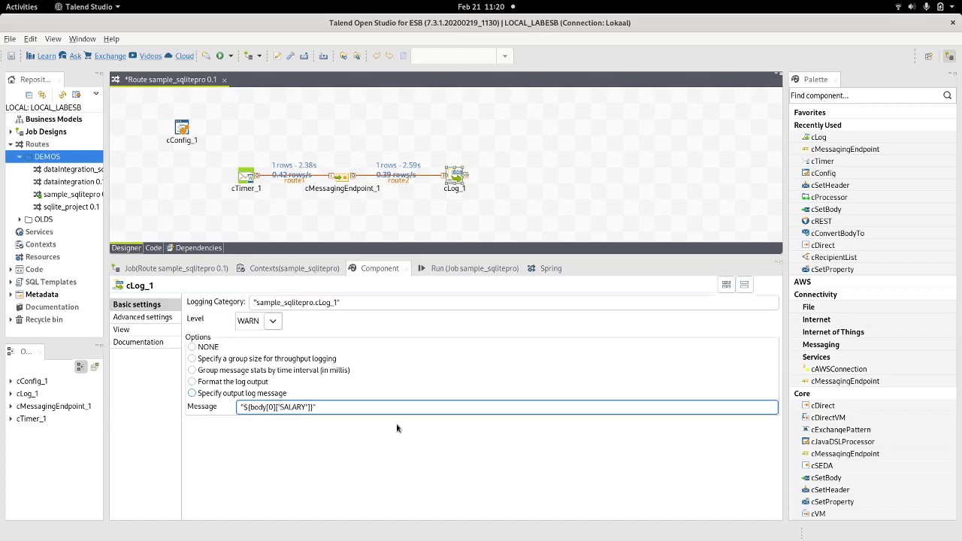
- Run the sample_sqlitepro route with the salary-only message and check the value logged by cLog_1
{"action": "left_click", "coordinate": [462, 268]}
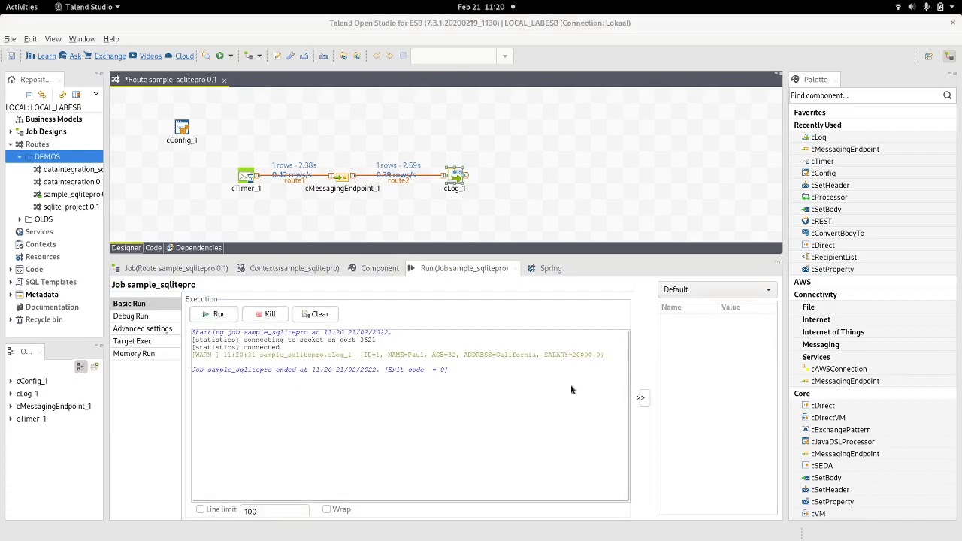
{"action": "key", "text": "F6"}
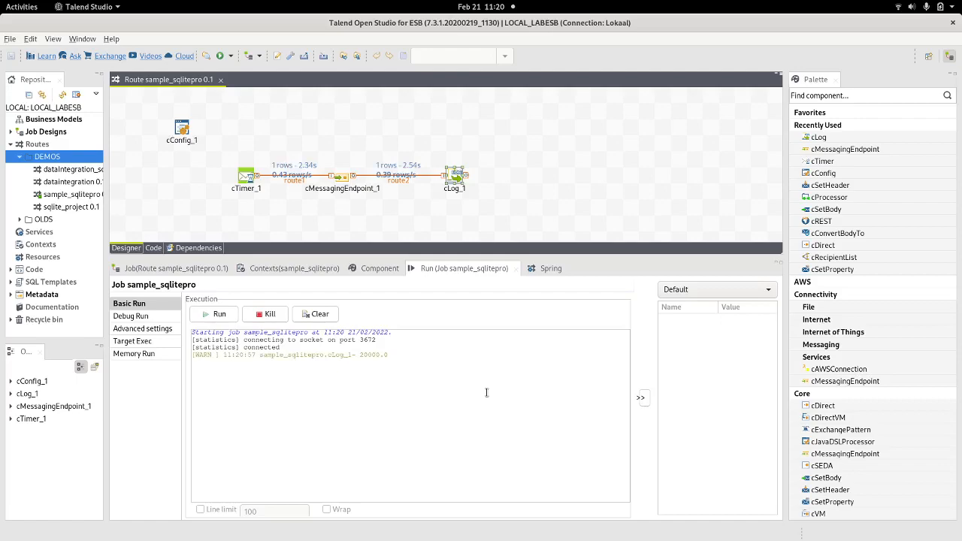
{"action": "left_click_drag", "start_coordinate": [356, 354], "coordinate": [389, 355]}
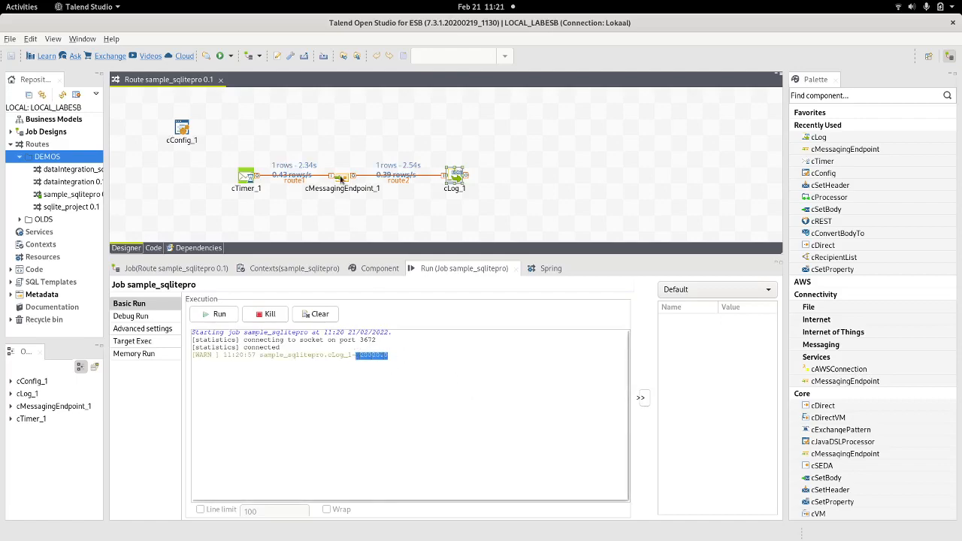
- Replace the inline query in the URI of cMessagingEndpoint_1 so it reads "sql:classpath:myquery.sql"
{"action": "double_click", "coordinate": [341, 178]}
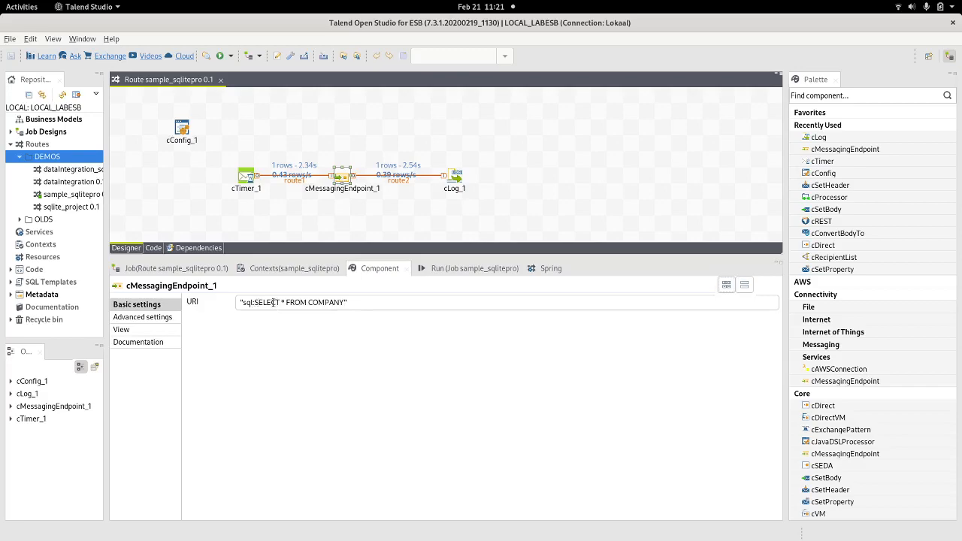
{"action": "left_click", "coordinate": [360, 302]}
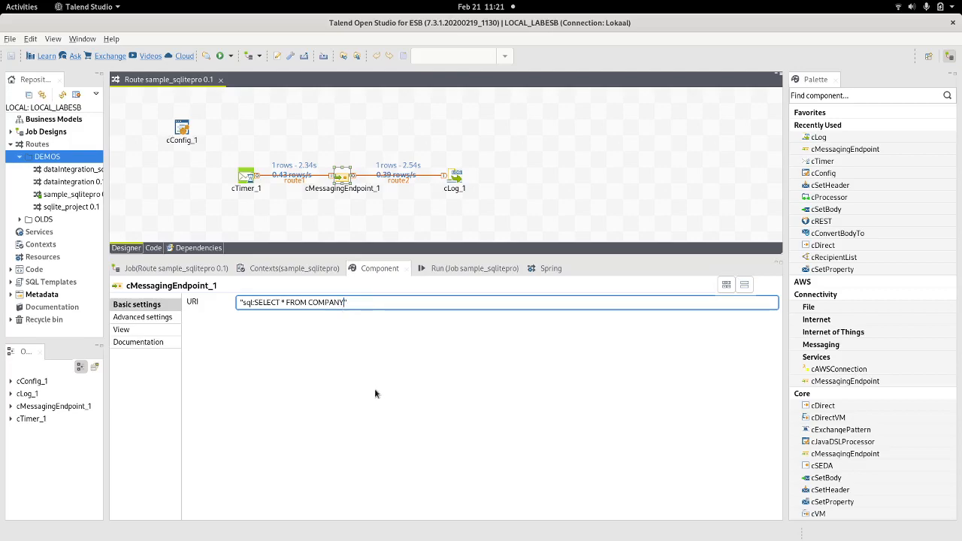
{"action": "key", "text": "BackSpace"}
{"action": "key", "text": "BackSpace"}
{"action": "key", "text": "BackSpace"}
{"action": "key", "text": "BackSpace"}
{"action": "key", "text": "BackSpace"}
{"action": "key", "text": "BackSpace"}
{"action": "key", "text": "BackSpace"}
{"action": "key", "text": "BackSpace"}
{"action": "key", "text": "BackSpace"}
{"action": "key", "text": "BackSpace"}
{"action": "key", "text": "BackSpace"}
{"action": "key", "text": "BackSpace"}
{"action": "key", "text": "BackSpace"}
{"action": "key", "text": "BackSpace"}
{"action": "key", "text": "BackSpace"}
{"action": "key", "text": "BackSpace"}
{"action": "key", "text": "BackSpace"}
{"action": "key", "text": "BackSpace"}
{"action": "key", "text": "BackSpace"}
{"action": "key", "text": "BackSpace"}
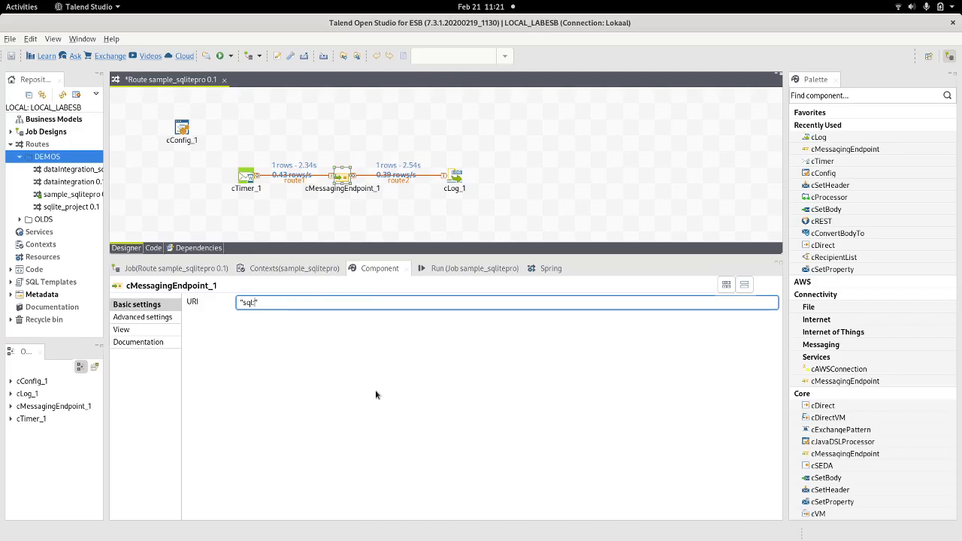
{"action": "type", "text": "classpa"}
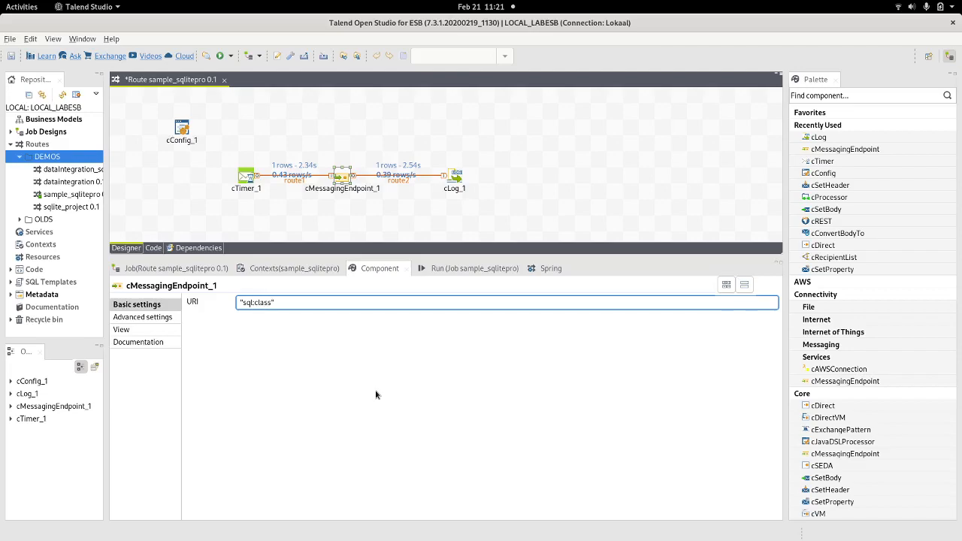
{"action": "type", "text": "th:"}
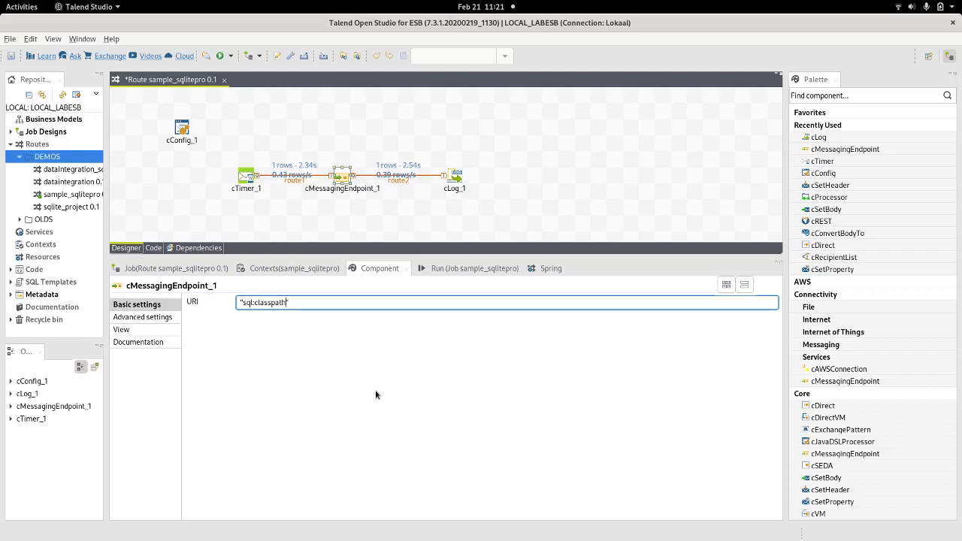
{"action": "type", "text": "myque"}
{"action": "type", "text": "ry.sql"}
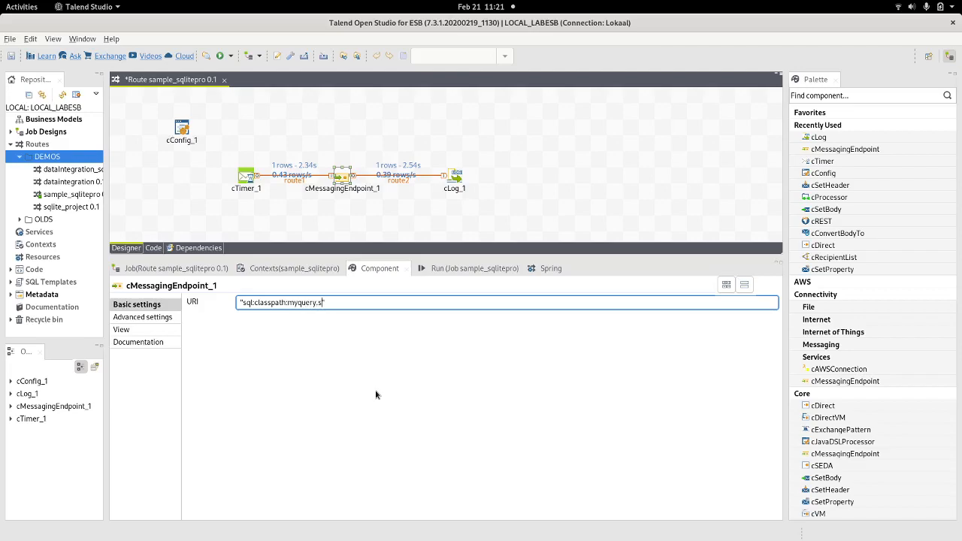
- Copy the file name myquery.sql from the endpoint URI and create a new repository resource with that name
{"action": "key", "text": "shift+Left"}
{"action": "key", "text": "shift+Left"}
{"action": "key", "text": "shift+Left"}
{"action": "key", "text": "shift+Left"}
{"action": "key", "text": "shift+Left"}
{"action": "key", "text": "shift+Left"}
{"action": "key", "text": "shift+Left"}
{"action": "key", "text": "shift+Left"}
{"action": "key", "text": "shift+Left"}
{"action": "key", "text": "shift+Left"}
{"action": "key", "text": "shift+Left"}
{"action": "key", "text": "ctrl+c"}
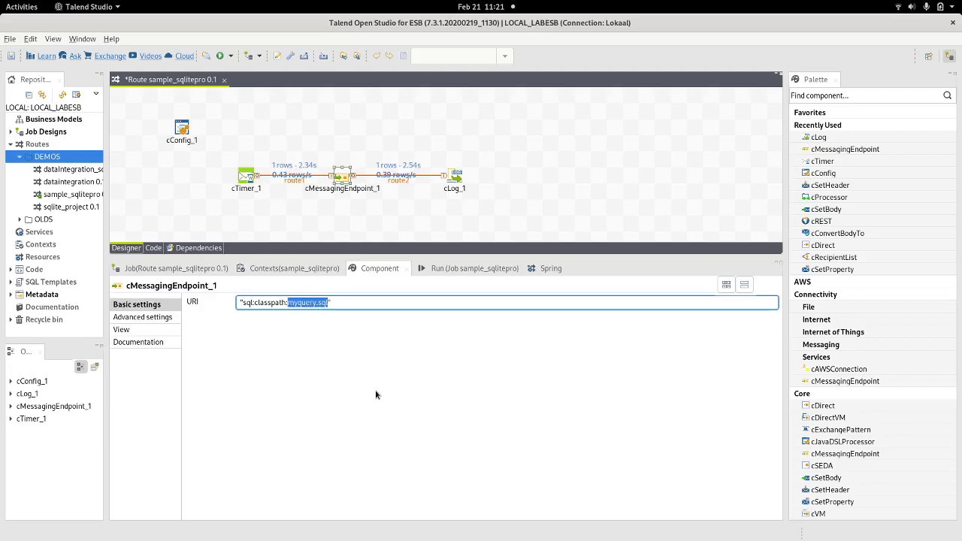
{"action": "left_click", "coordinate": [35, 259]}
{"action": "right_click", "coordinate": [34, 259]}
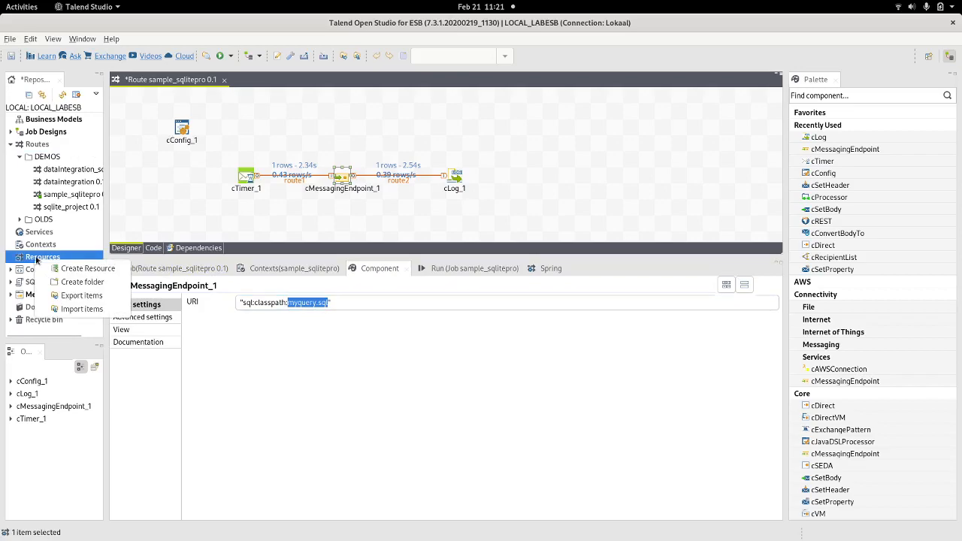
{"action": "left_click", "coordinate": [55, 267]}
{"action": "key", "text": "ctrl+v"}
{"action": "left_click", "coordinate": [592, 355]}
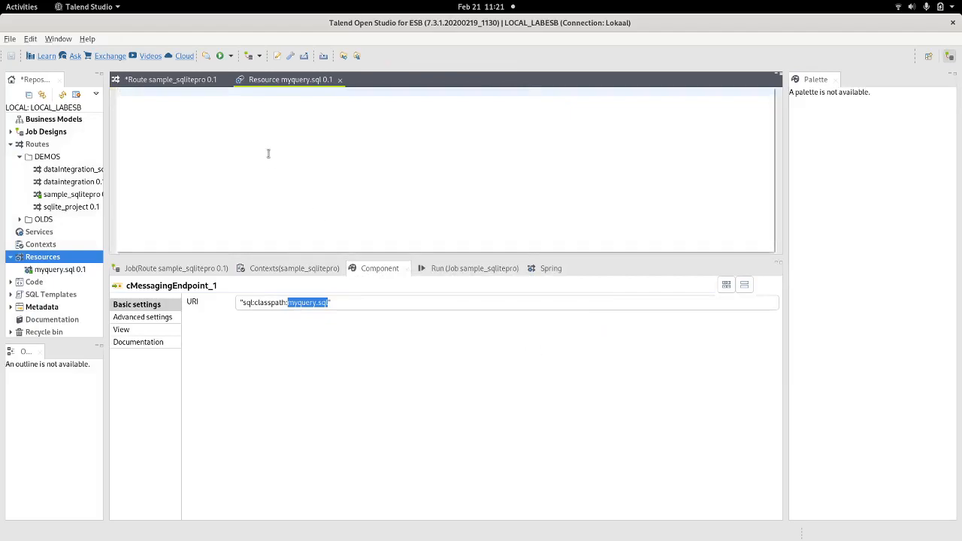
- Write the query SELECT * FROM COMPANY in the myquery.sql resource, then close it and save the changes
{"action": "type", "text": "SELECT"}
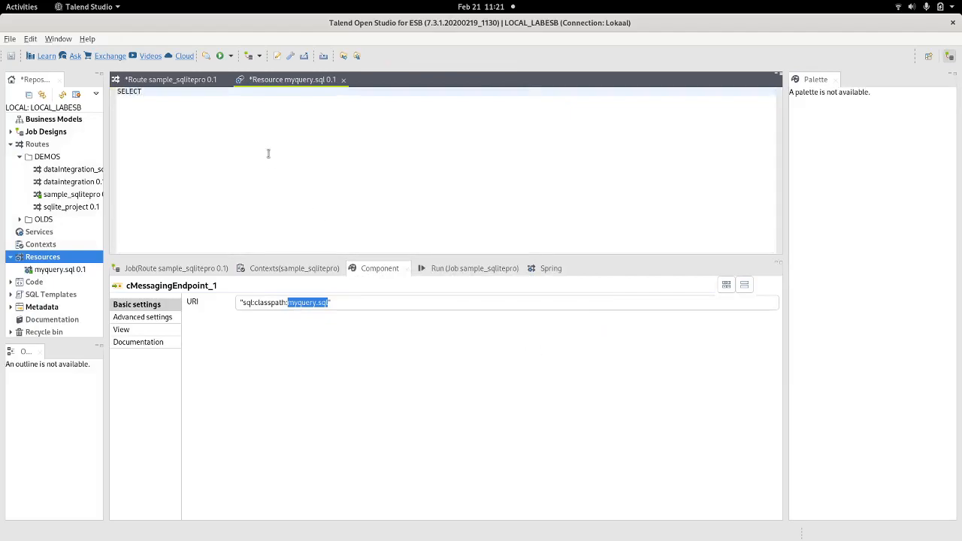
{"action": "type", "text": " * FROM COMPANY"}
{"action": "left_click", "coordinate": [343, 80]}
{"action": "left_click", "coordinate": [580, 294]}
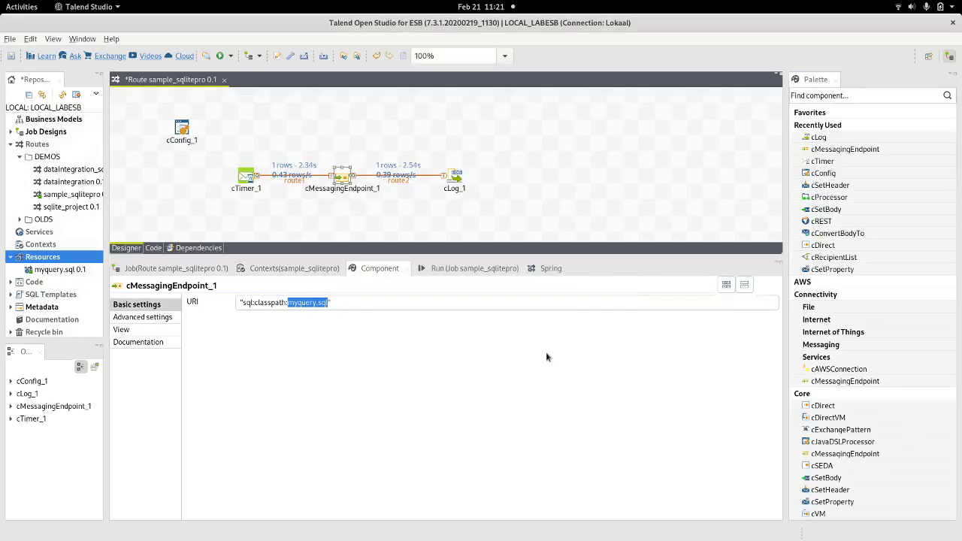
- Add the myquery.sql resource to the dependencies of the sample_sqlitepro route and return to the route design
{"action": "left_click", "coordinate": [199, 248]}
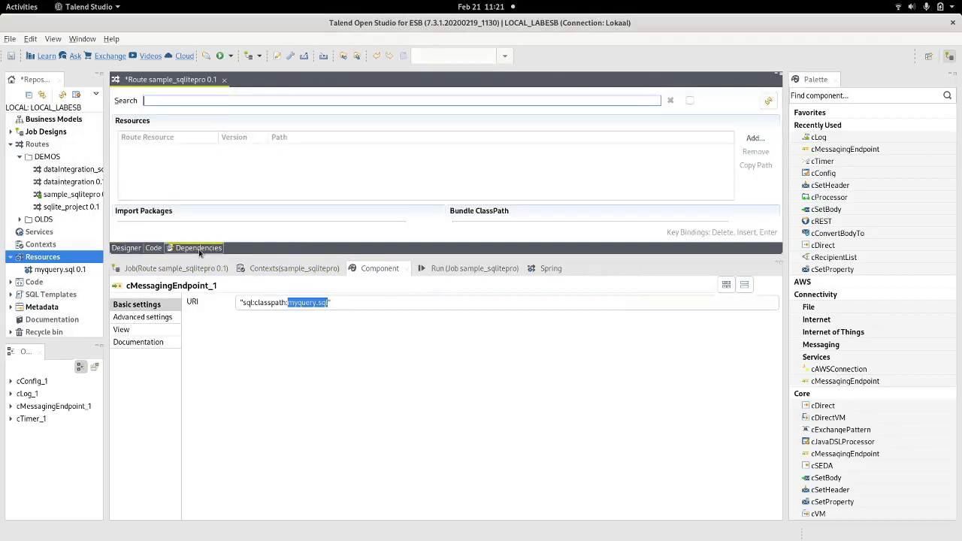
{"action": "left_click", "coordinate": [754, 138]}
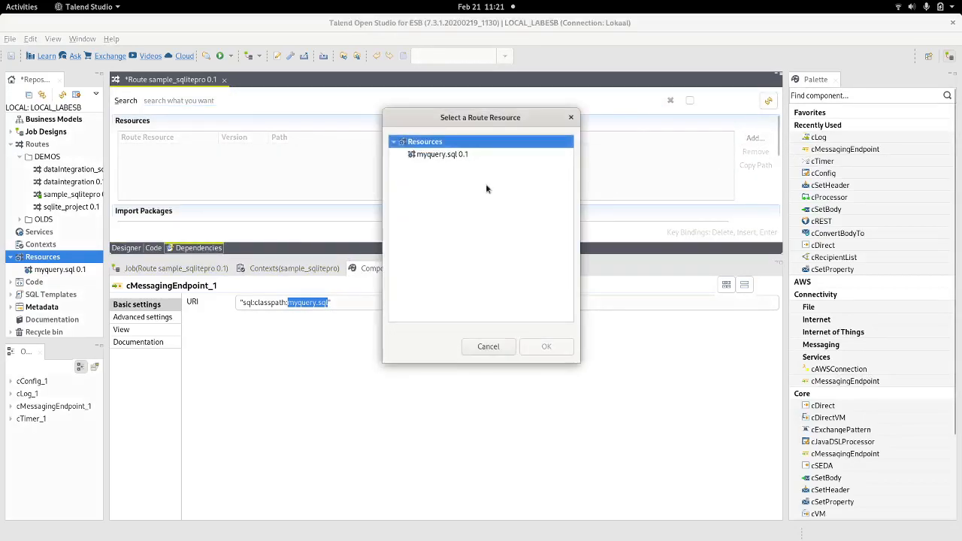
{"action": "double_click", "coordinate": [443, 155]}
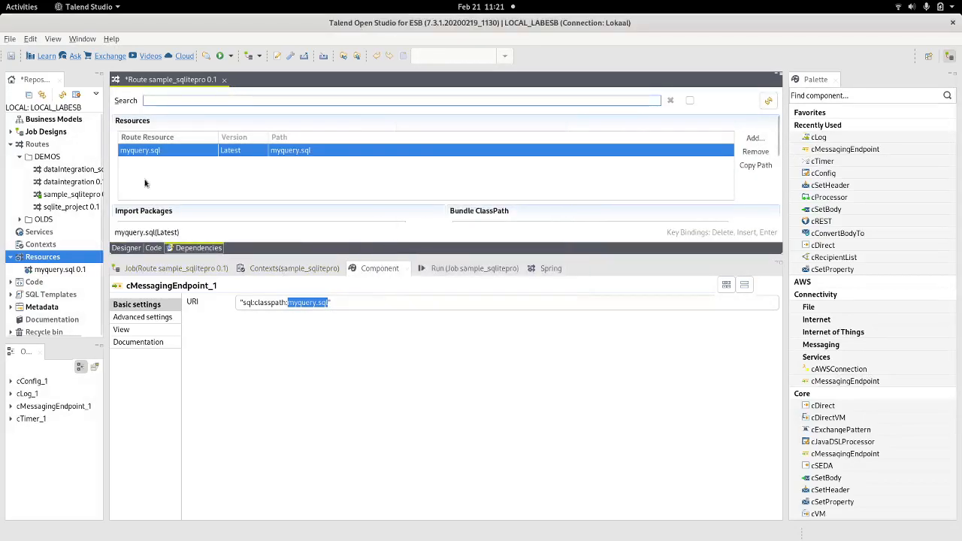
{"action": "left_click", "coordinate": [127, 249]}
{"action": "left_click", "coordinate": [541, 188]}
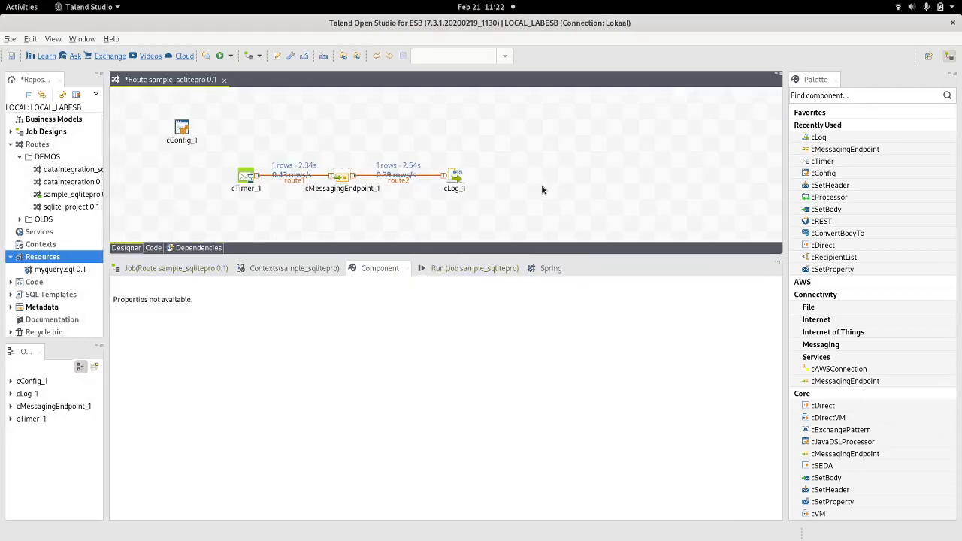
- Stop the previous run, clear its output, run the sample_sqlitepro route with the external query and check the logged value
{"action": "left_click", "coordinate": [463, 267]}
{"action": "left_click", "coordinate": [322, 314]}
{"action": "left_click", "coordinate": [272, 312]}
{"action": "left_click", "coordinate": [300, 314]}
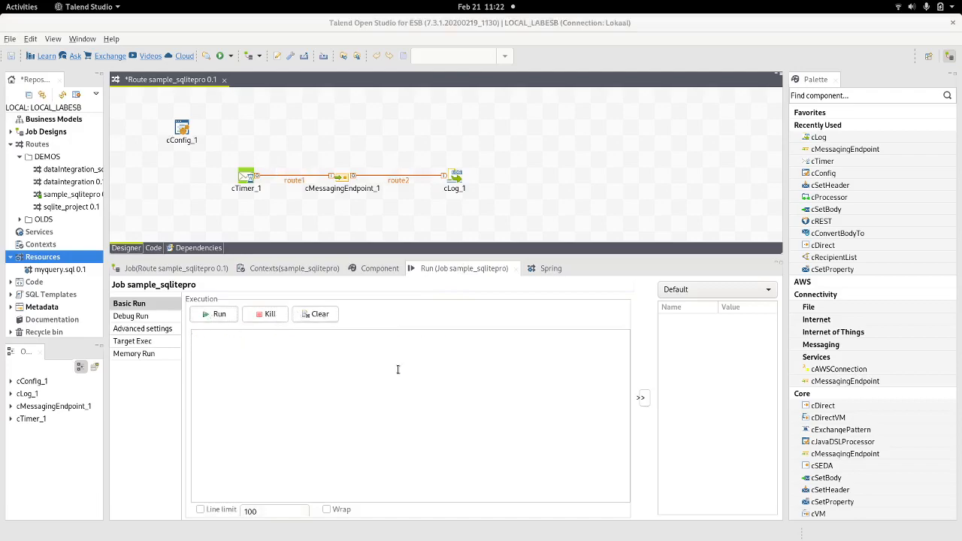
{"action": "key", "text": "F6"}
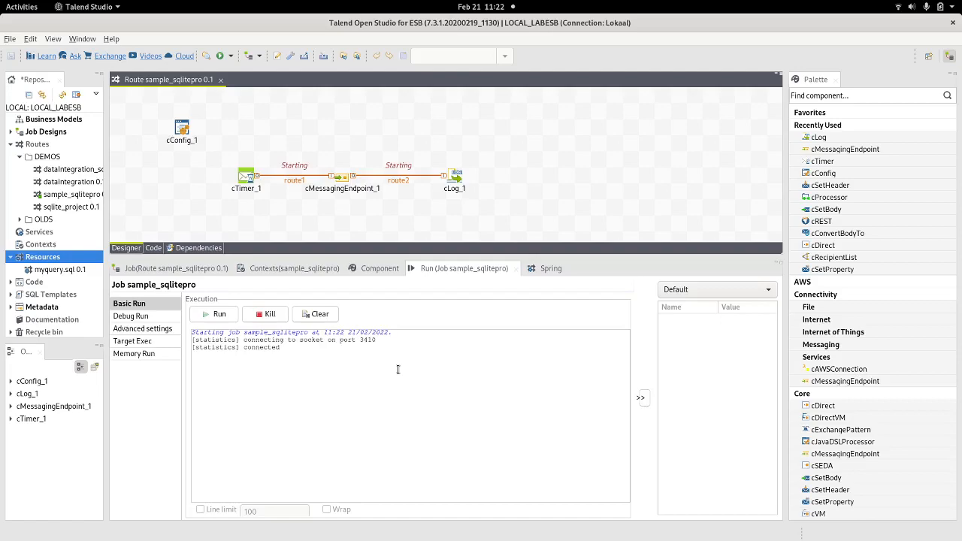
{"action": "left_click_drag", "start_coordinate": [351, 354], "coordinate": [394, 359]}
- Review the classpath reference in the URI of cMessagingEndpoint_1 and the message expression of cLog_1
{"action": "left_click", "coordinate": [343, 175]}
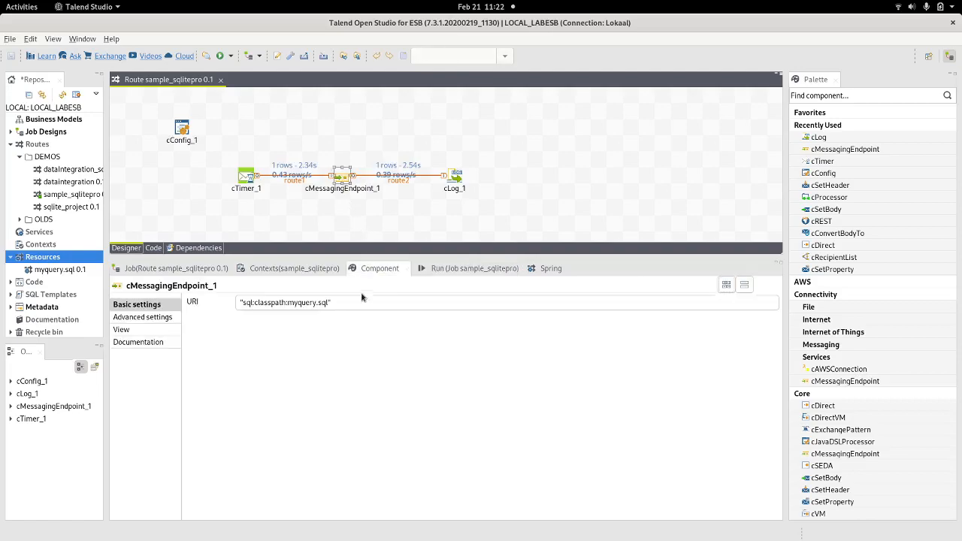
{"action": "left_click_drag", "start_coordinate": [255, 302], "coordinate": [328, 303]}
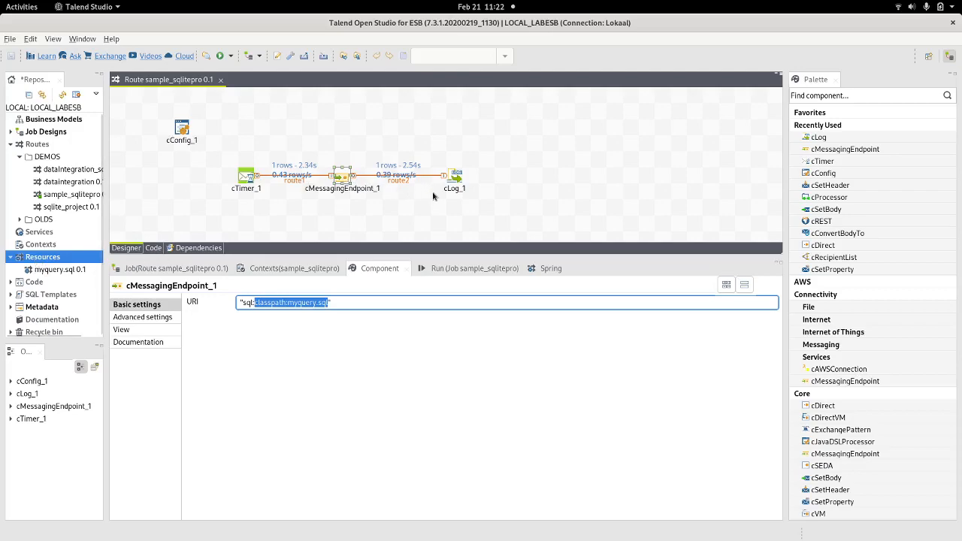
{"action": "left_click", "coordinate": [456, 180]}
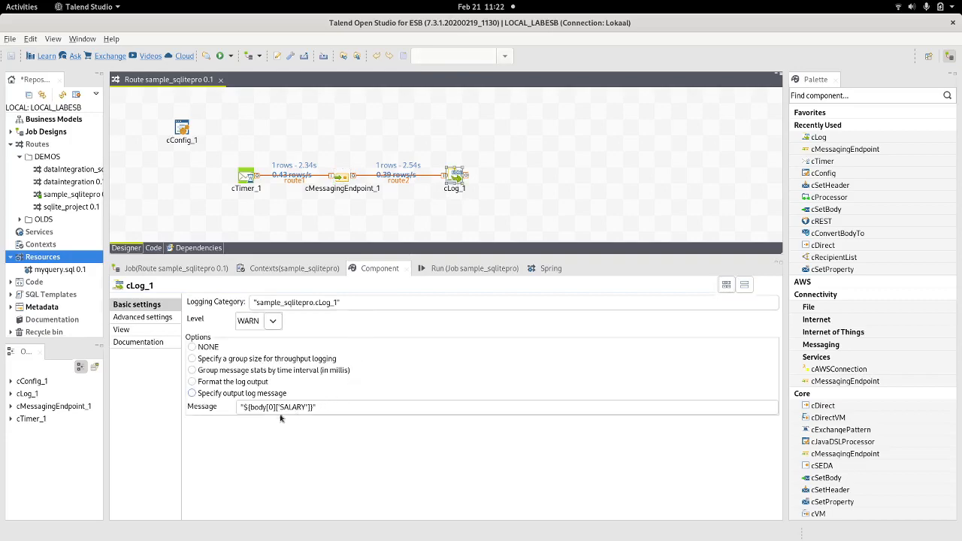